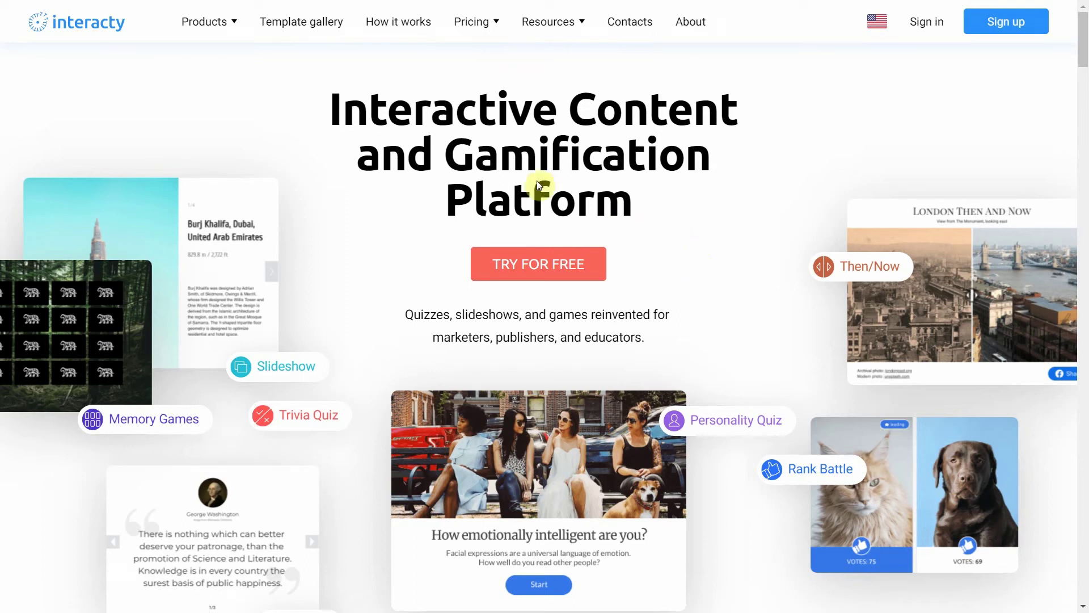
View the Horoscope product page from the Products menu, then go to sign in
{"action": "mouse_move", "coordinate": [238, 30]}
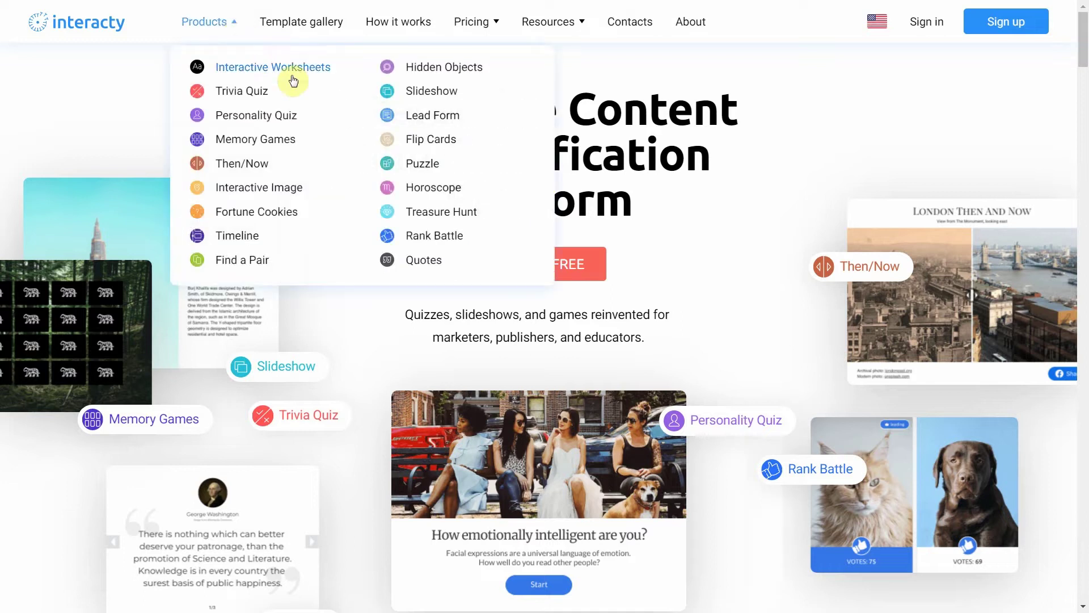
{"action": "left_click", "coordinate": [421, 190]}
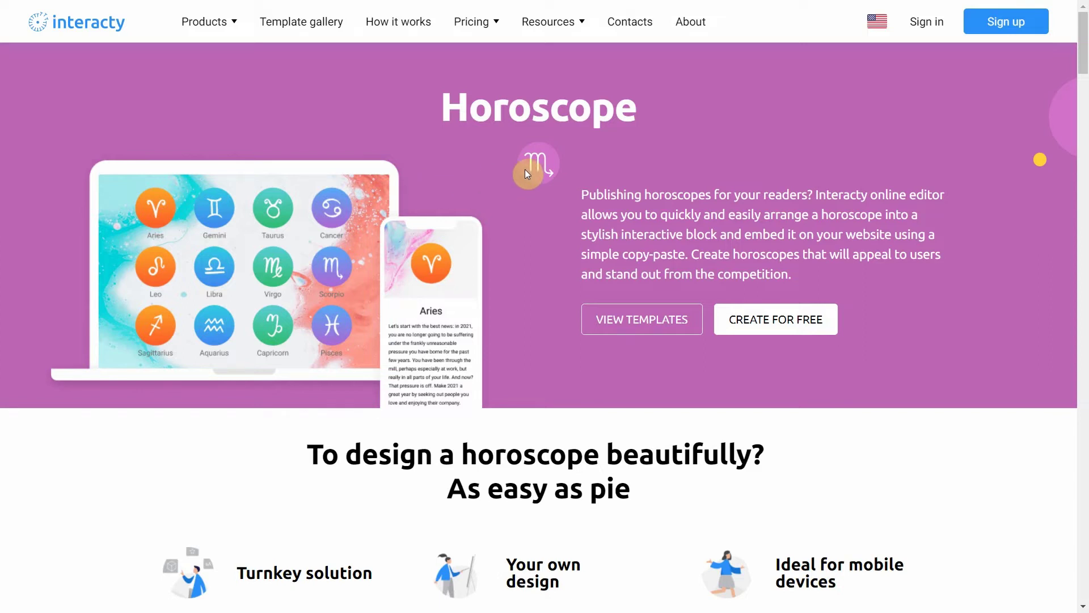
{"action": "left_click", "coordinate": [923, 23]}
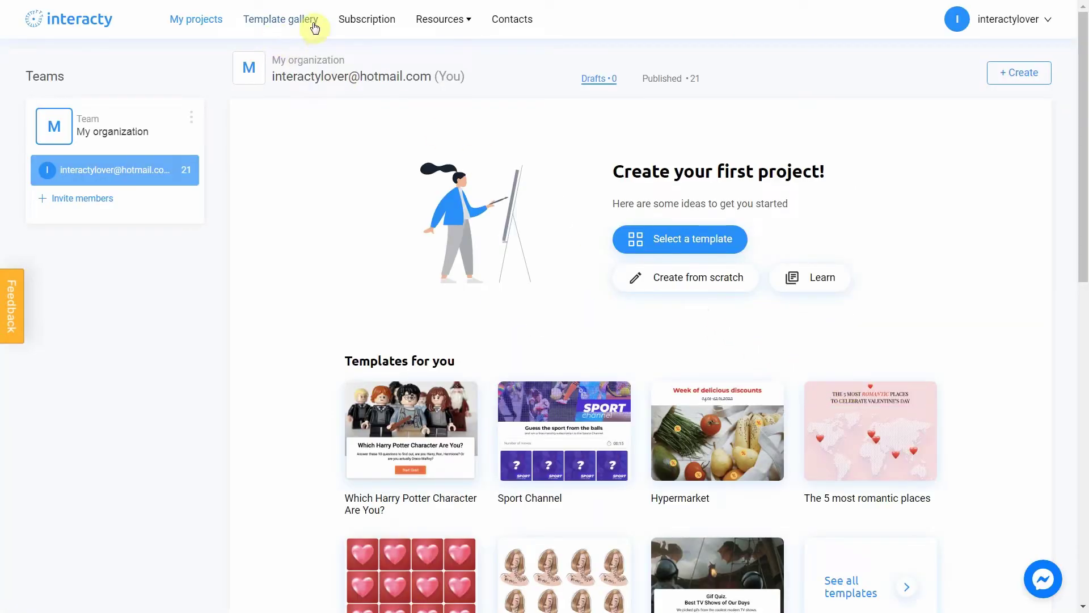
Start a new project from the Horoscope tile under Game concepts in the Template gallery
{"action": "left_click", "coordinate": [293, 22]}
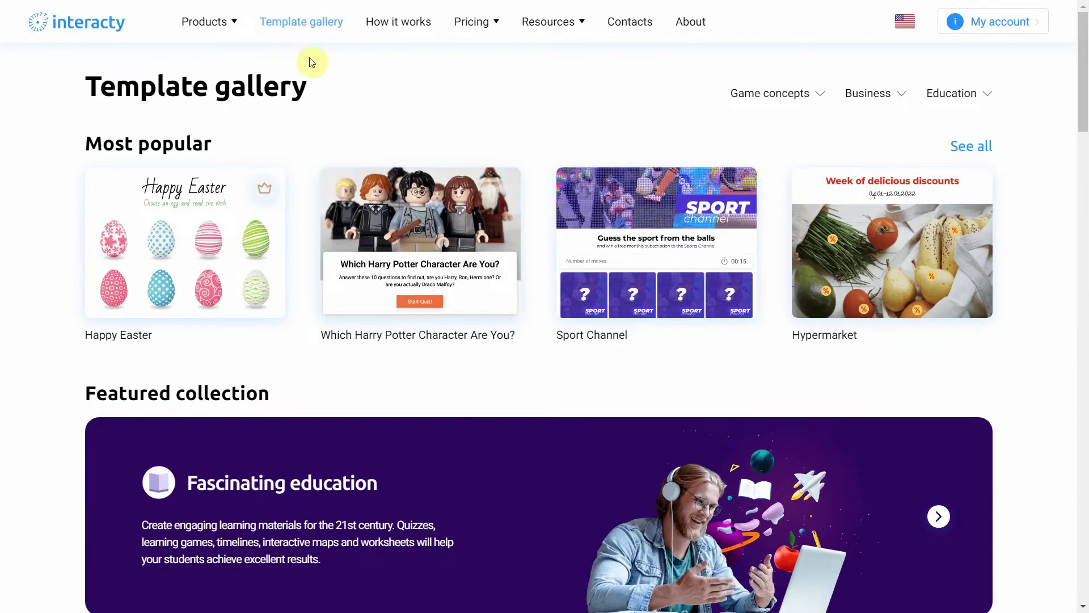
{"action": "scroll", "coordinate": [332, 115], "scroll_direction": "down", "scroll_amount": 5}
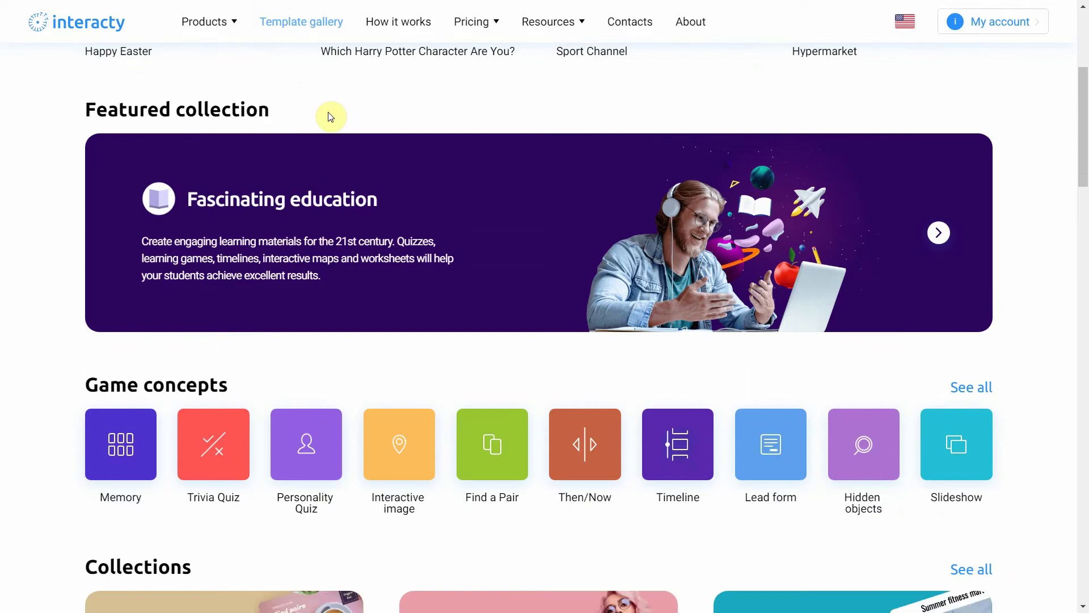
{"action": "left_click_drag", "start_coordinate": [864, 452], "coordinate": [464, 518]}
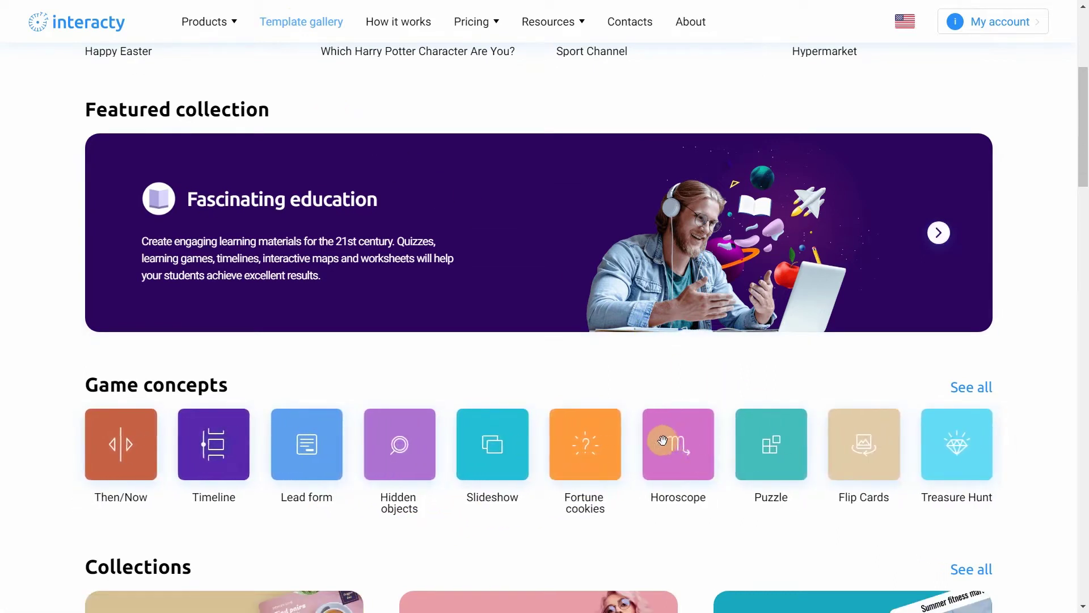
{"action": "left_click", "coordinate": [672, 462]}
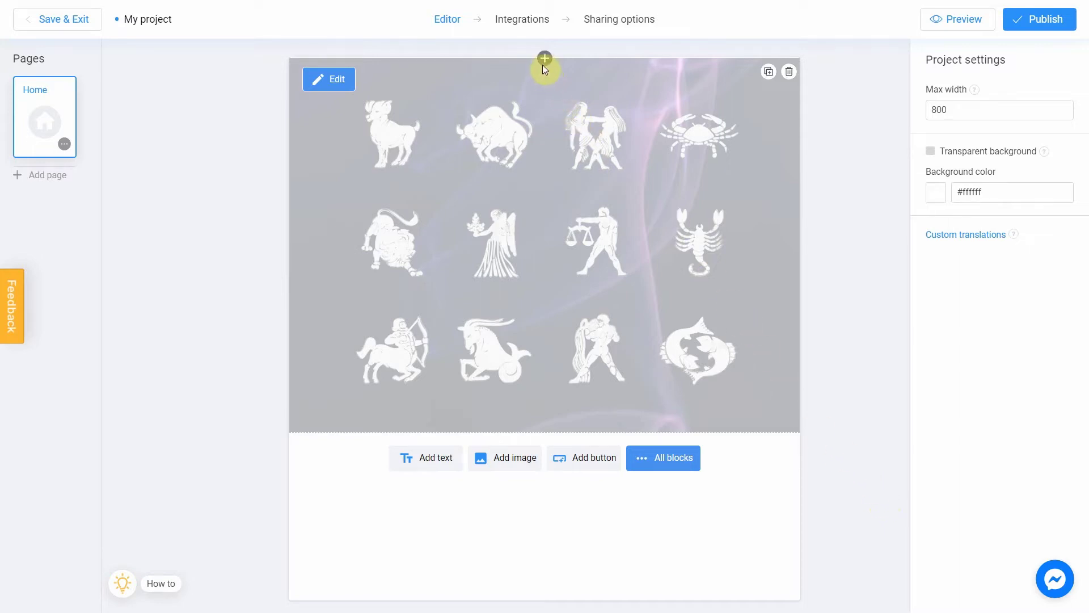
Insert a Text block above the zodiac cards and replace its placeholder with 'horoscope'
{"action": "left_click", "coordinate": [544, 63]}
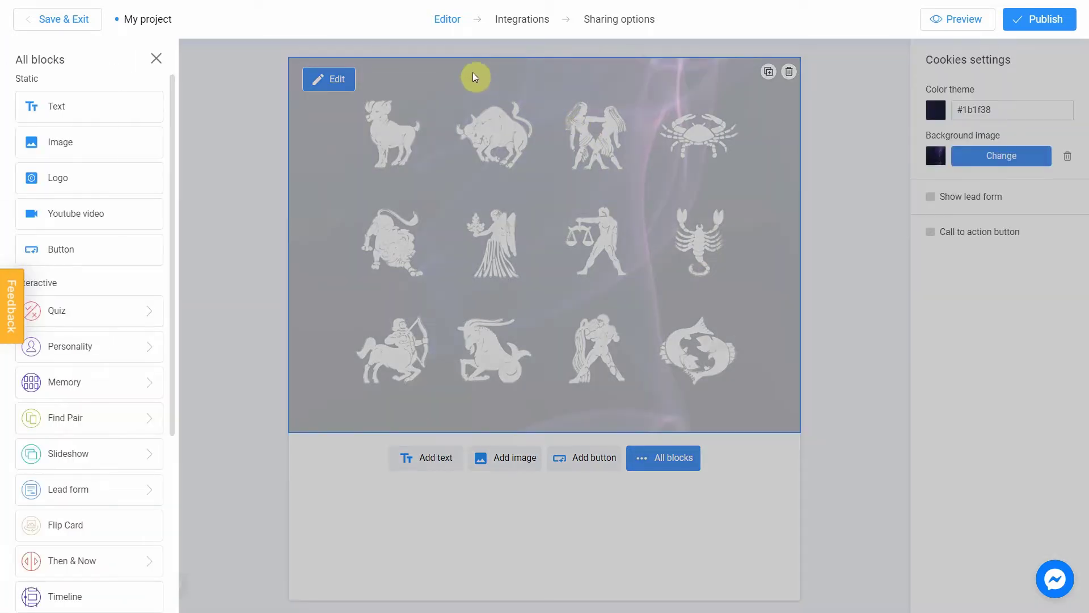
{"action": "left_click", "coordinate": [64, 108]}
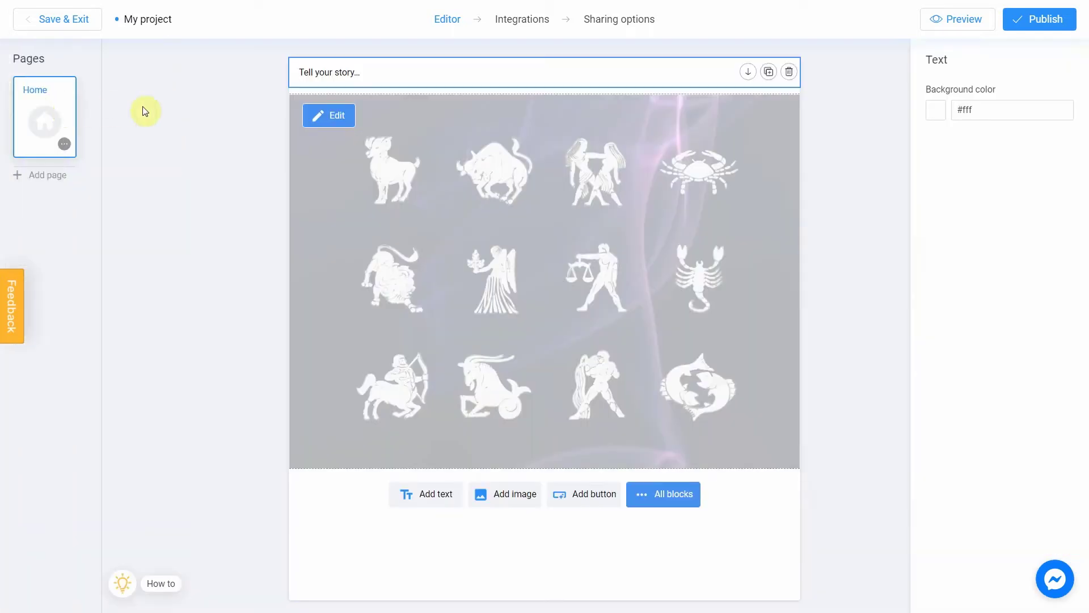
{"action": "left_click", "coordinate": [409, 70]}
{"action": "left_click_drag", "start_coordinate": [418, 69], "coordinate": [294, 77]}
{"action": "type", "text": "horoscope"}
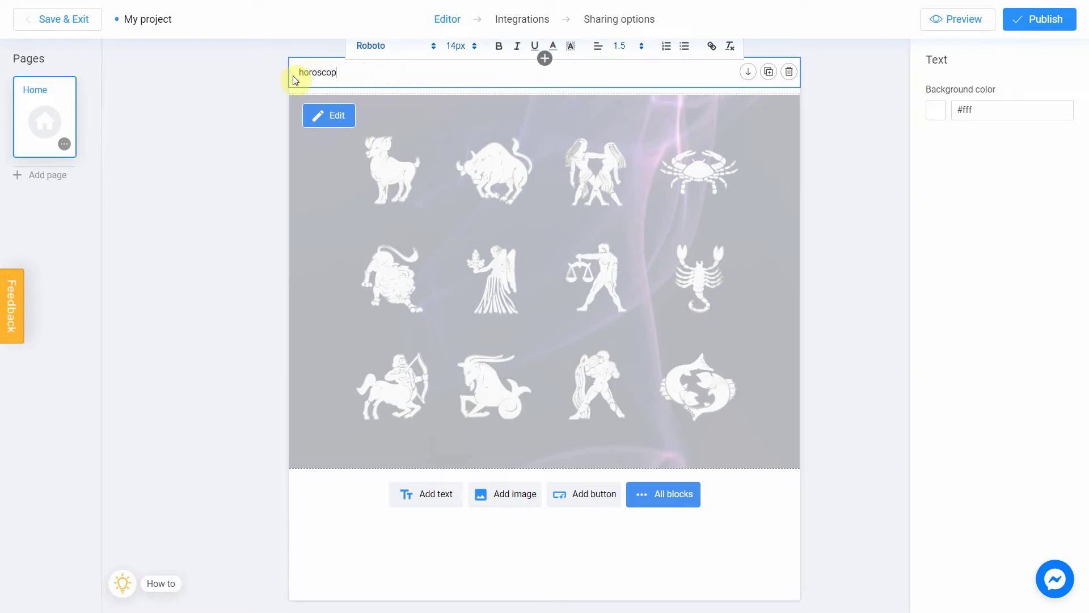
{"action": "left_click", "coordinate": [279, 80]}
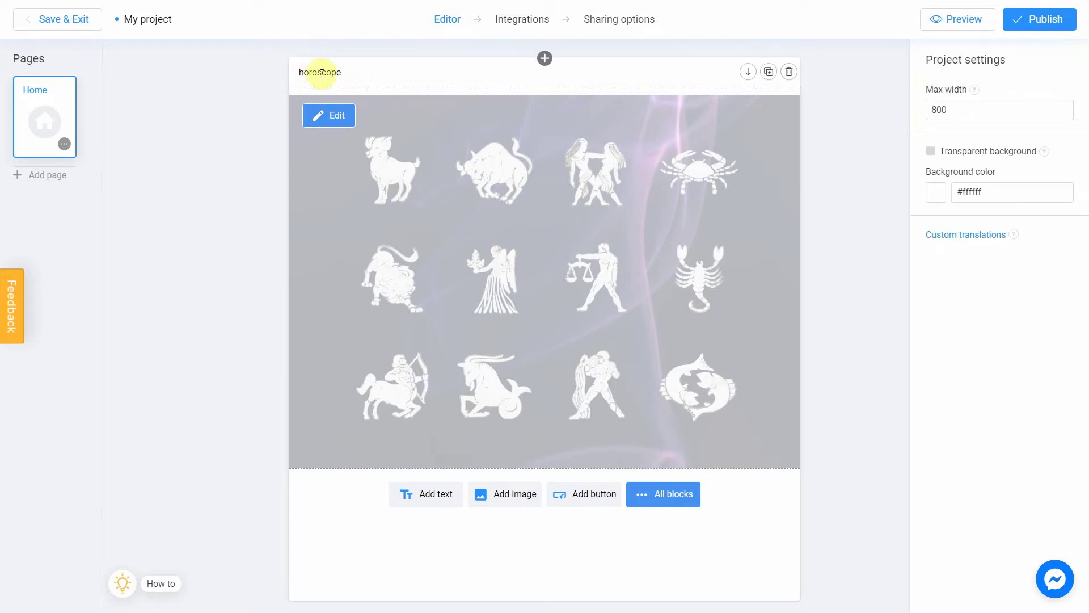
Format the 'horoscope' heading in Pacifico, 36px, centre-aligned
{"action": "left_click", "coordinate": [366, 72]}
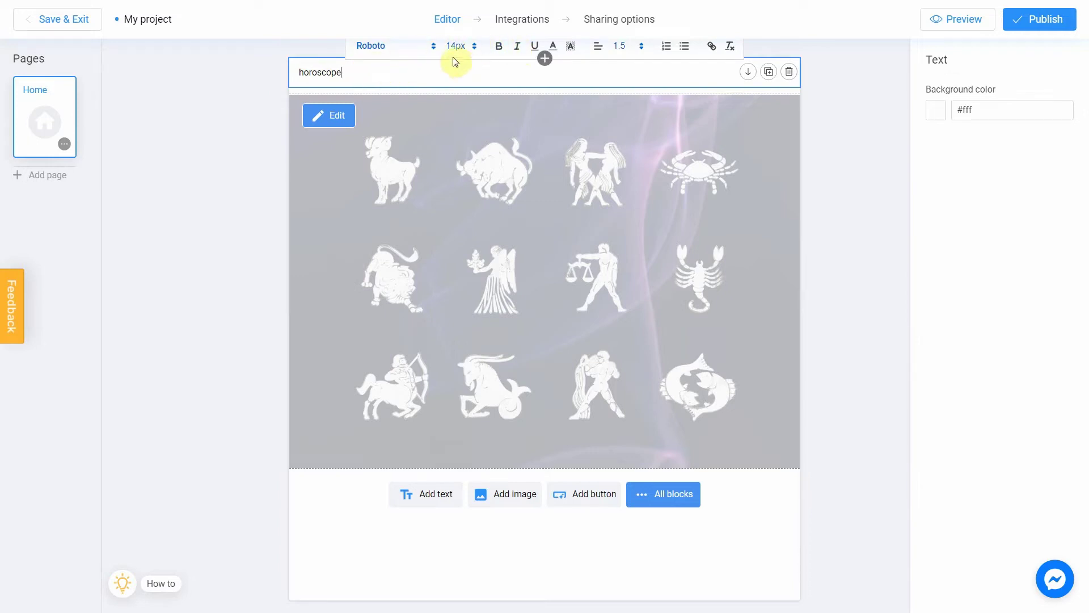
{"action": "left_click", "coordinate": [434, 45]}
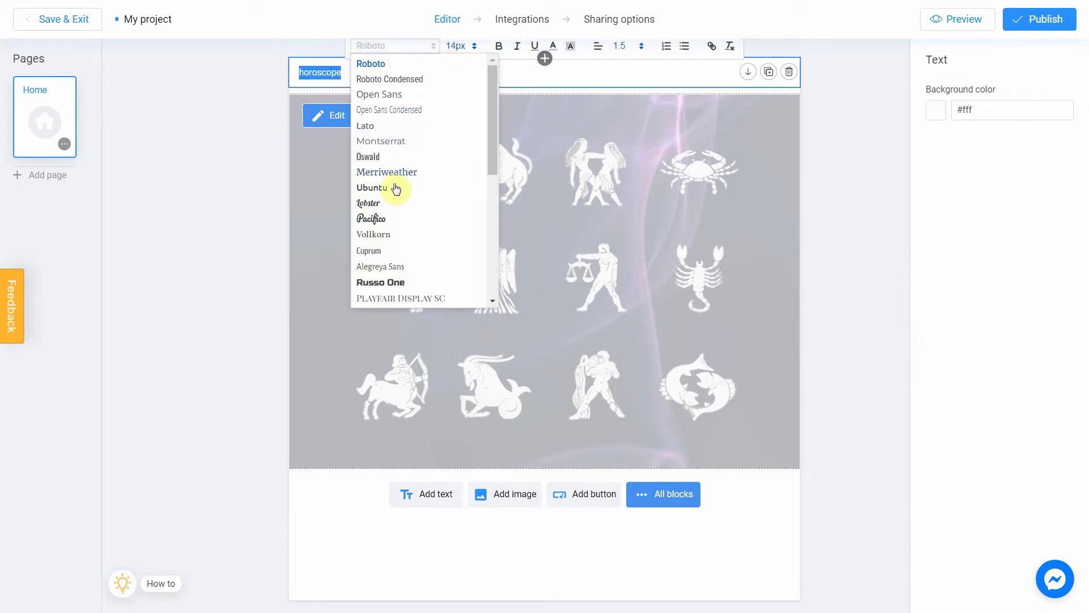
{"action": "left_click", "coordinate": [383, 219]}
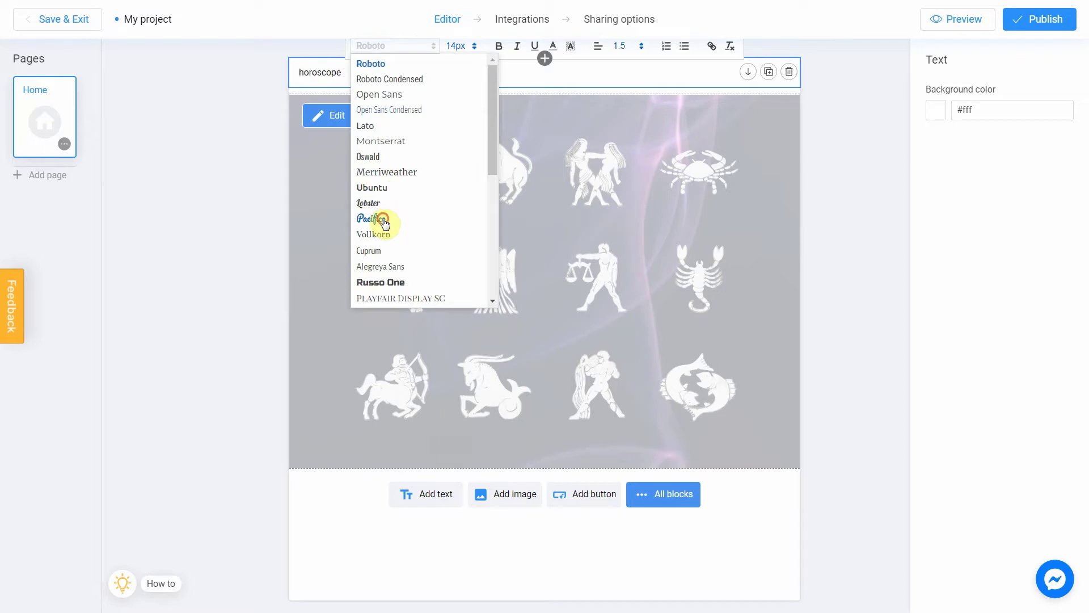
{"action": "left_click", "coordinate": [470, 49]}
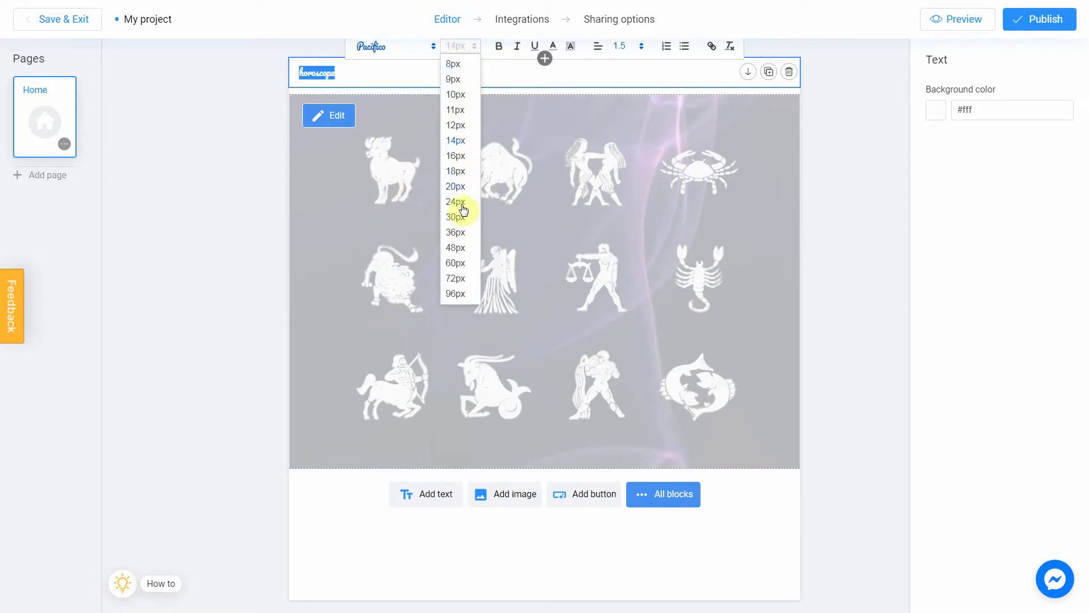
{"action": "left_click", "coordinate": [459, 233]}
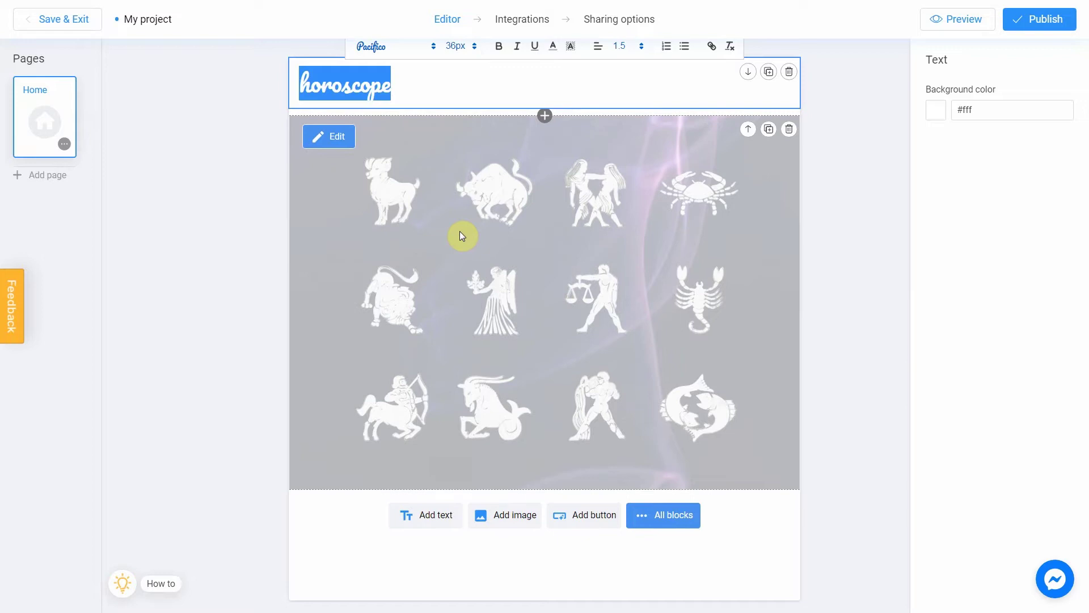
{"action": "left_click", "coordinate": [598, 46]}
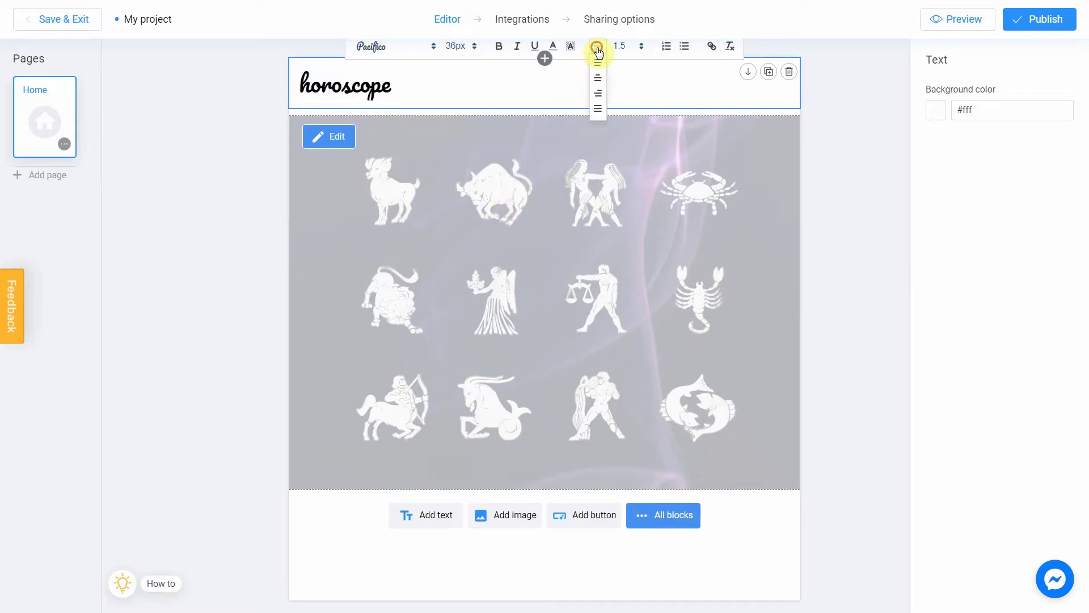
{"action": "left_click", "coordinate": [598, 83]}
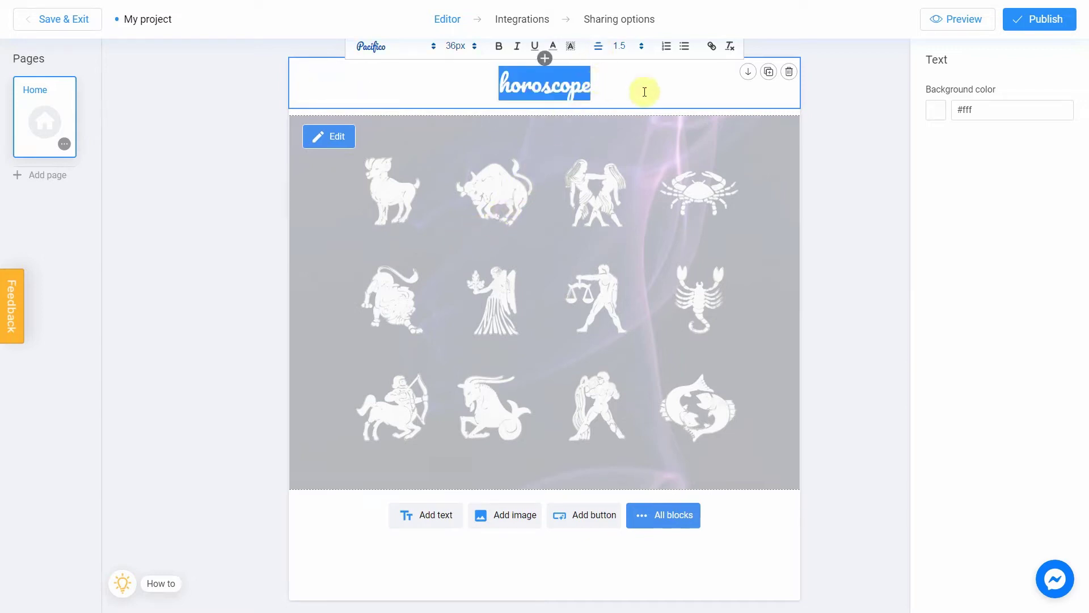
Delete the zodiac block's background image and set its colour theme to #ffffff
{"action": "left_click", "coordinate": [813, 130]}
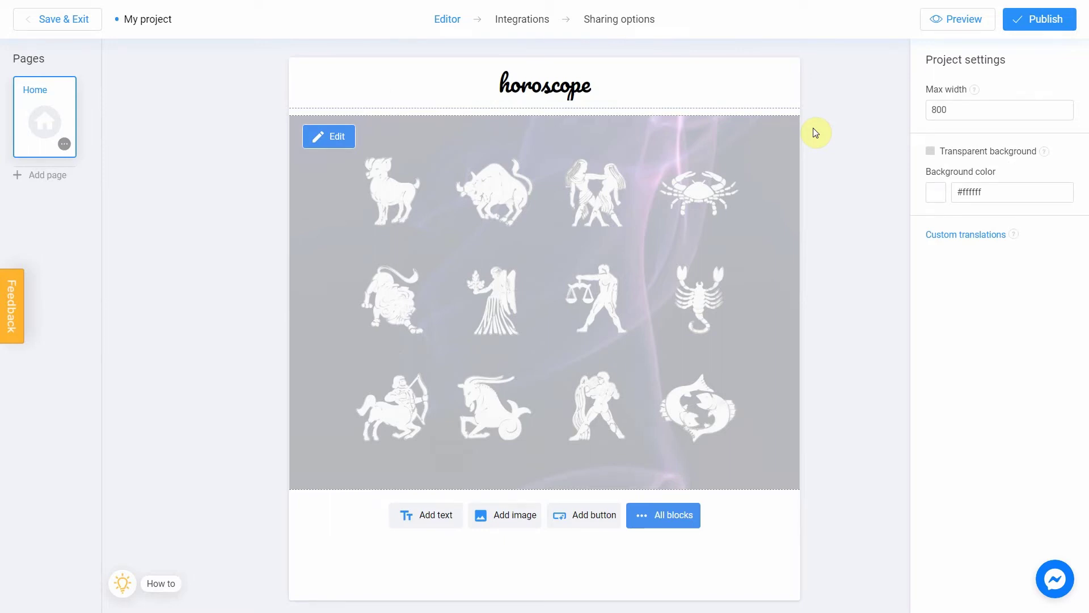
{"action": "mouse_move", "coordinate": [788, 147]}
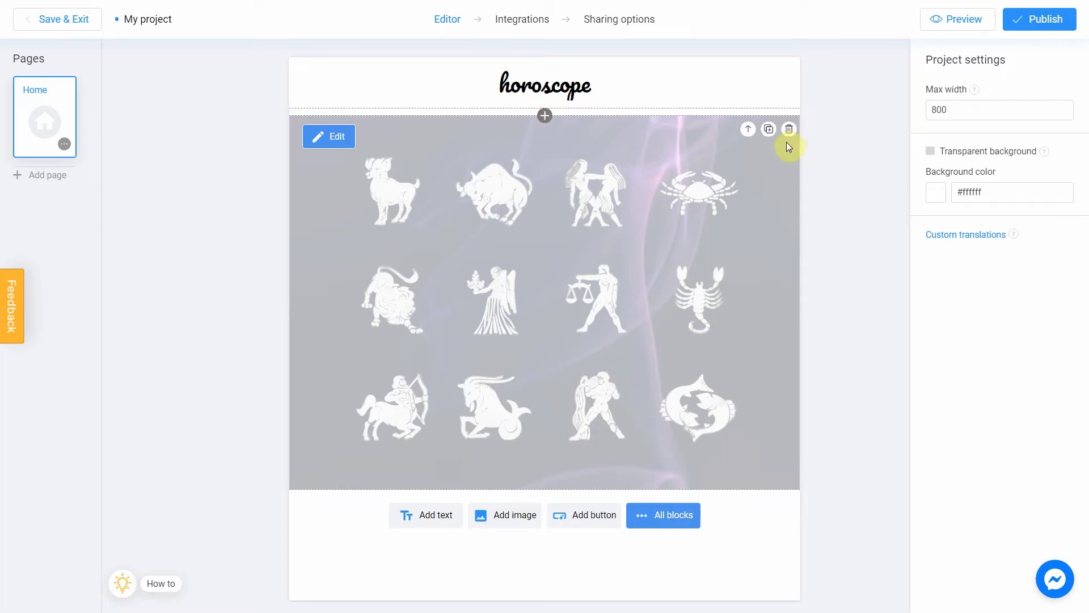
{"action": "left_click", "coordinate": [766, 177]}
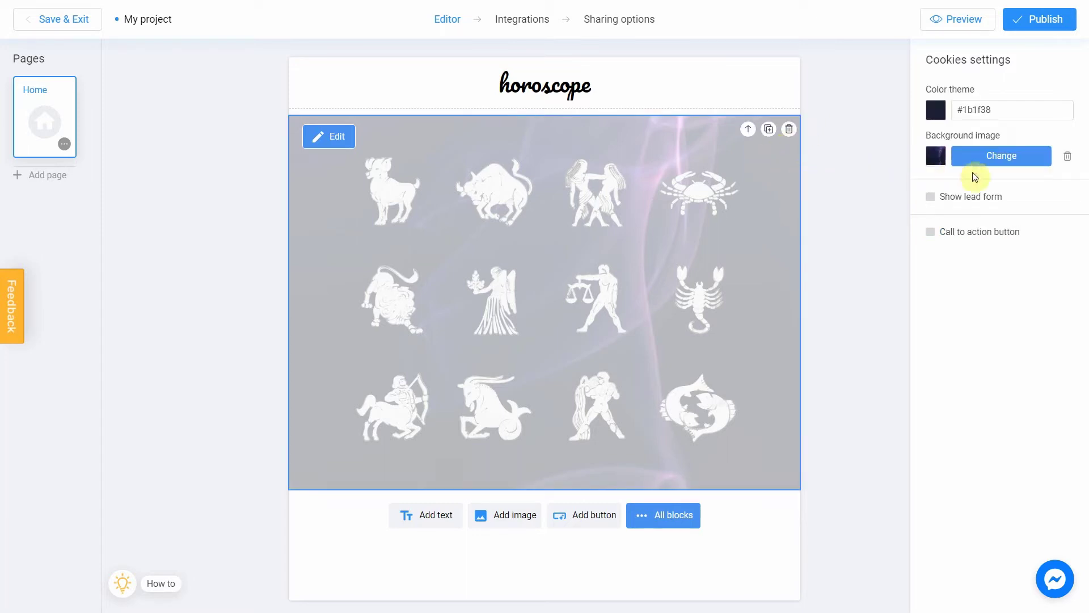
{"action": "left_click", "coordinate": [1068, 160]}
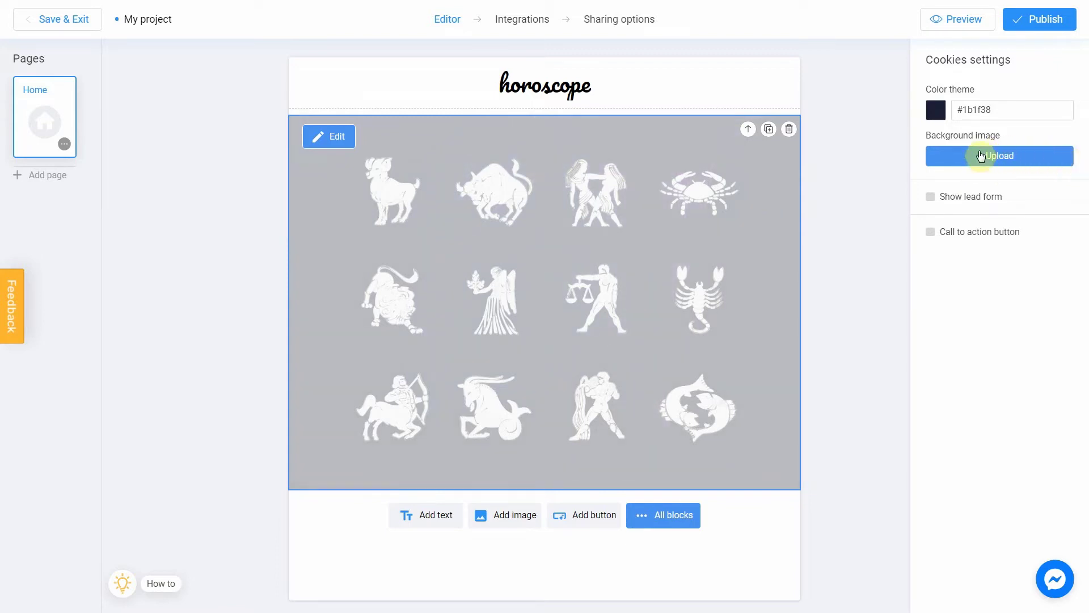
{"action": "left_click", "coordinate": [936, 114]}
{"action": "left_click", "coordinate": [919, 121]}
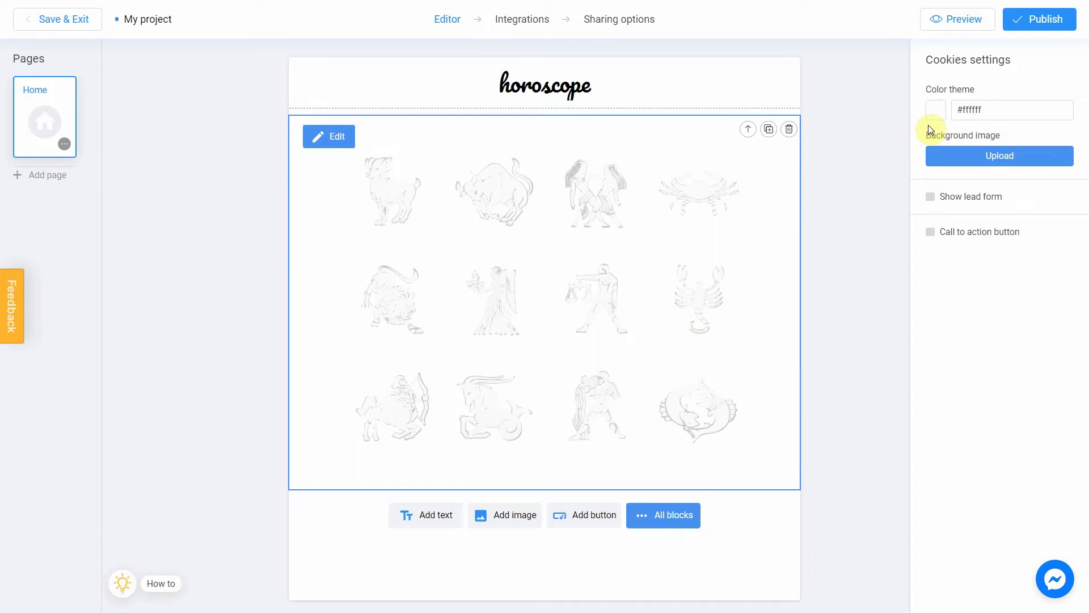
{"action": "left_click", "coordinate": [335, 142]}
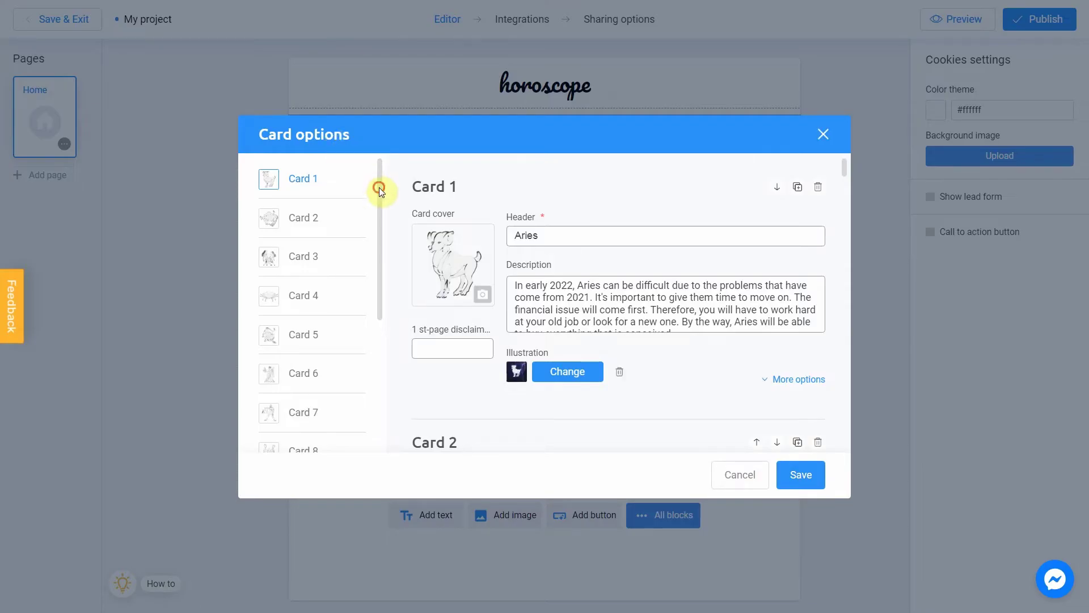
{"action": "left_click_drag", "start_coordinate": [378, 194], "coordinate": [382, 170]}
Upload 1.jpg from the Horoscope folder and place it as the Aries card cover
{"action": "left_click", "coordinate": [483, 299]}
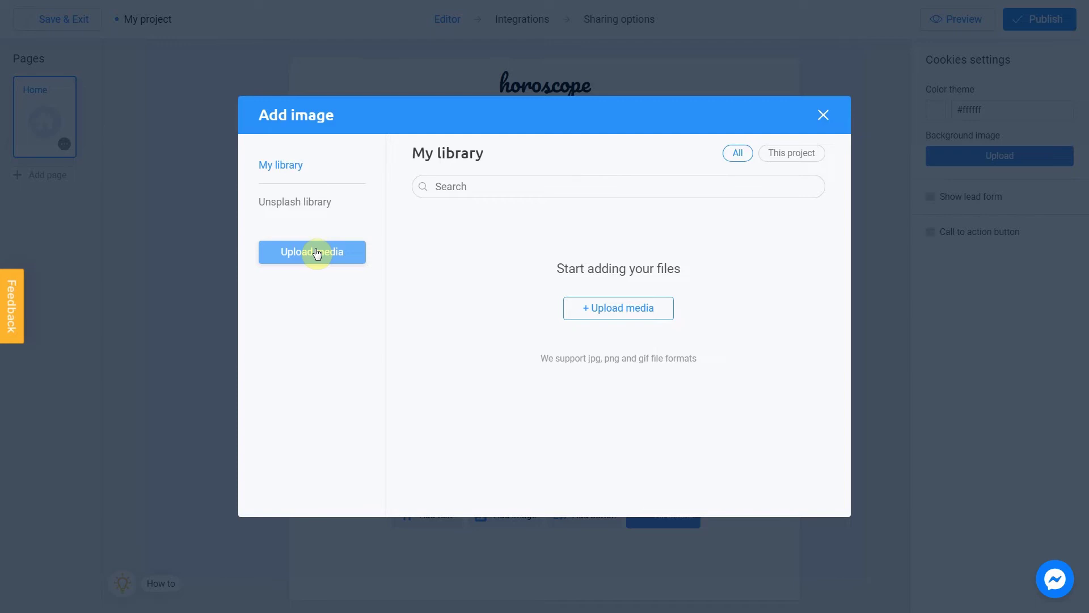
{"action": "left_click", "coordinate": [317, 253]}
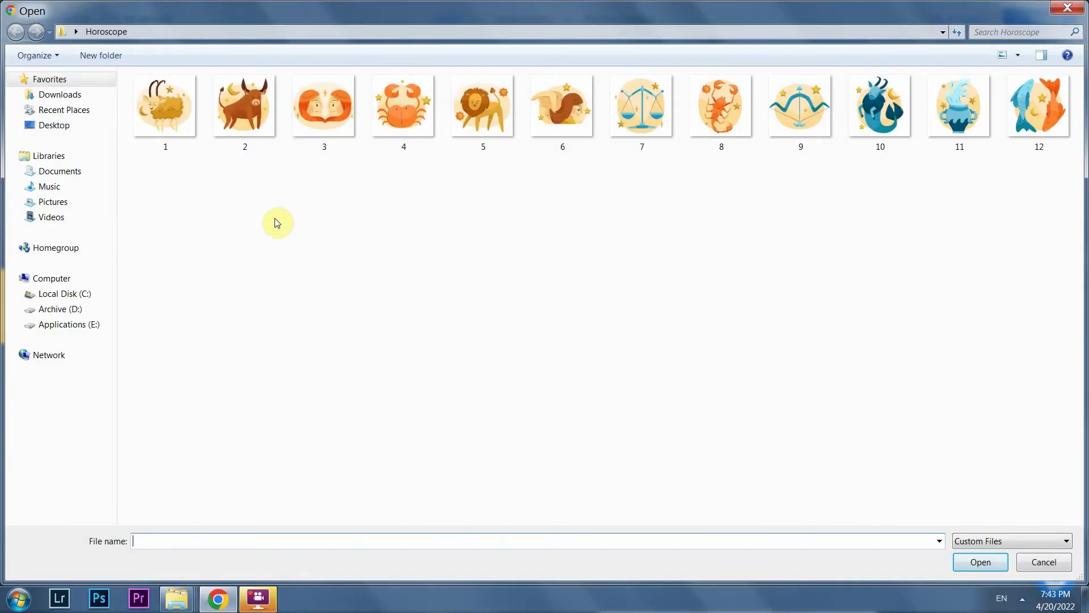
{"action": "left_click", "coordinate": [188, 121]}
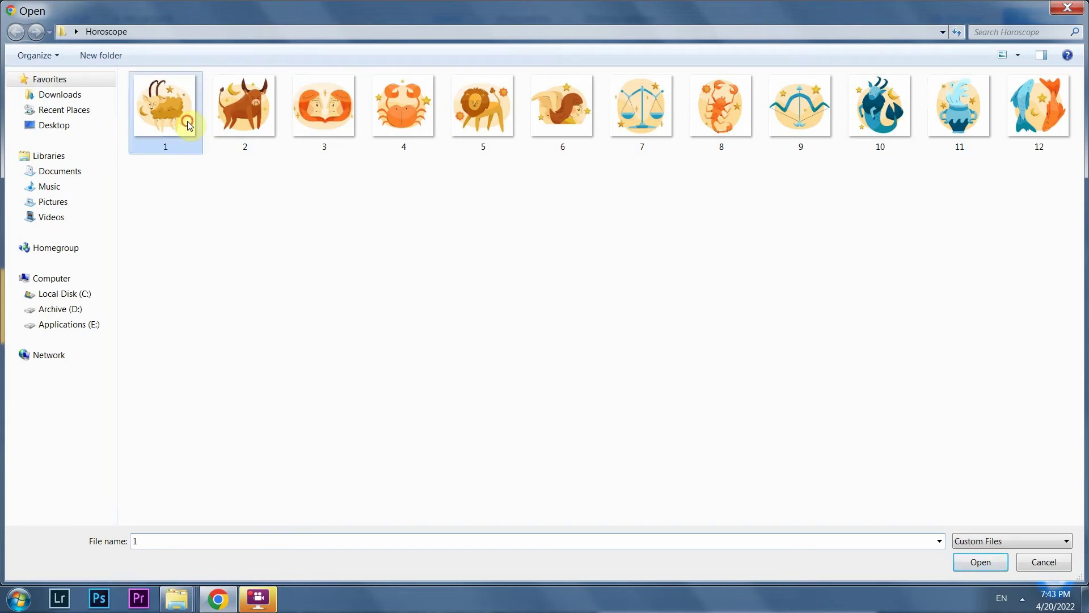
{"action": "left_click", "coordinate": [979, 562]}
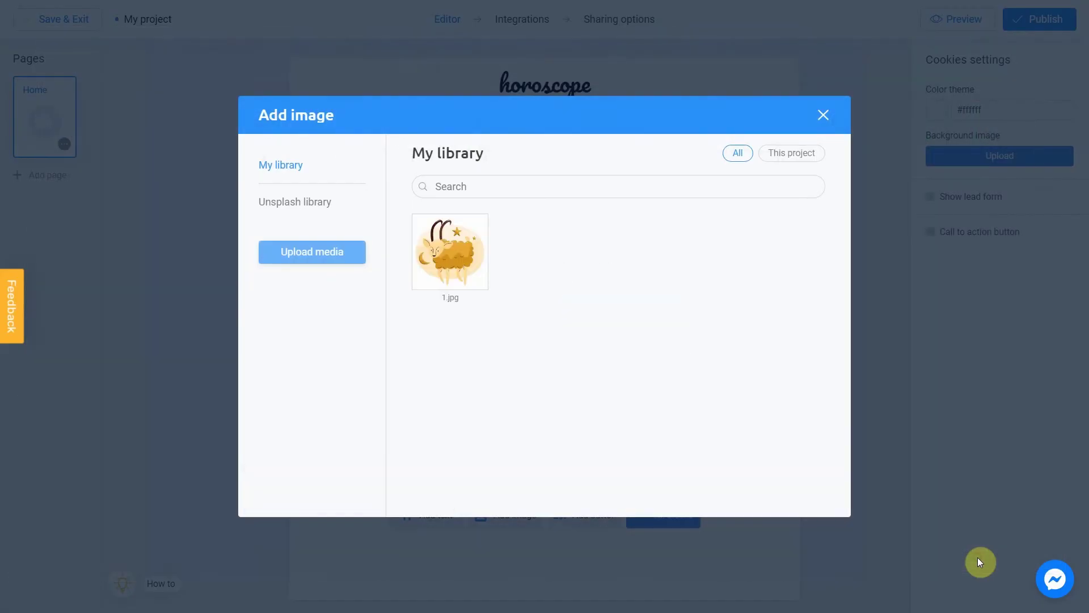
{"action": "left_click", "coordinate": [423, 224]}
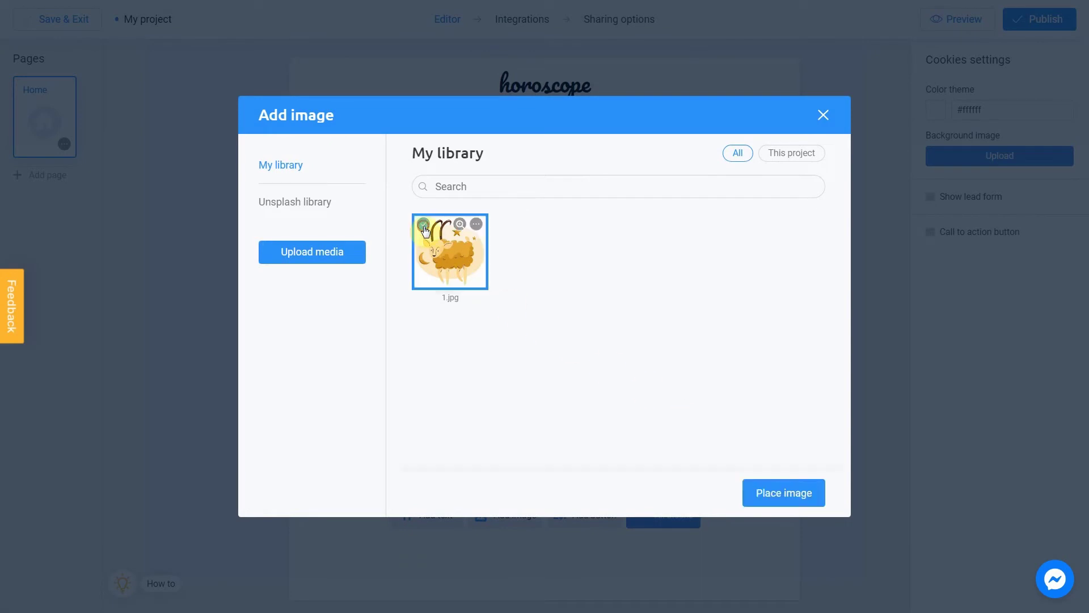
{"action": "left_click", "coordinate": [783, 494]}
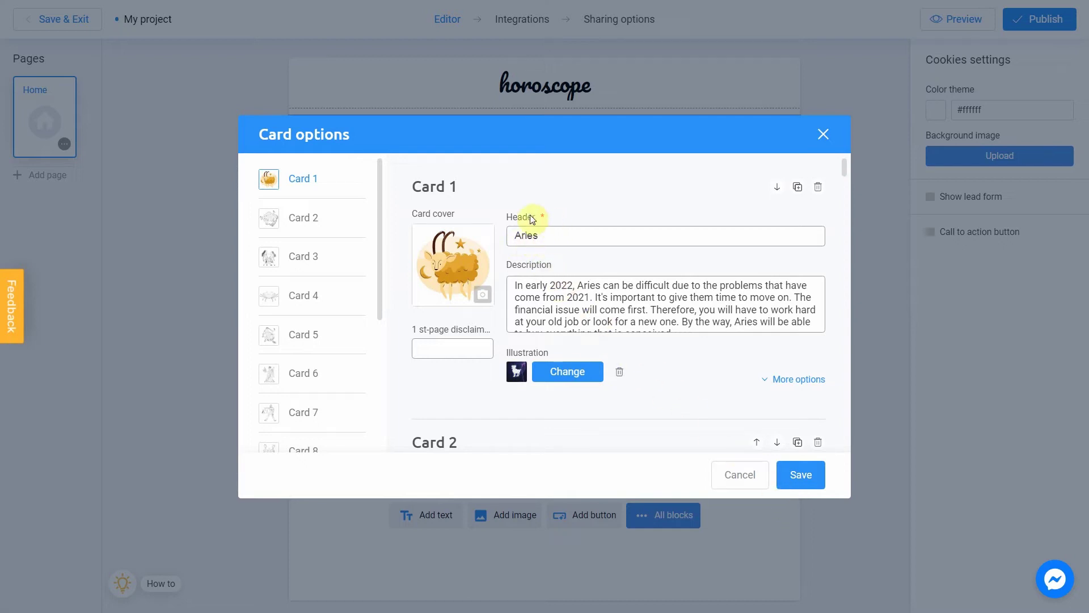
{"action": "scroll", "coordinate": [531, 252], "scroll_direction": "down", "scroll_amount": 4}
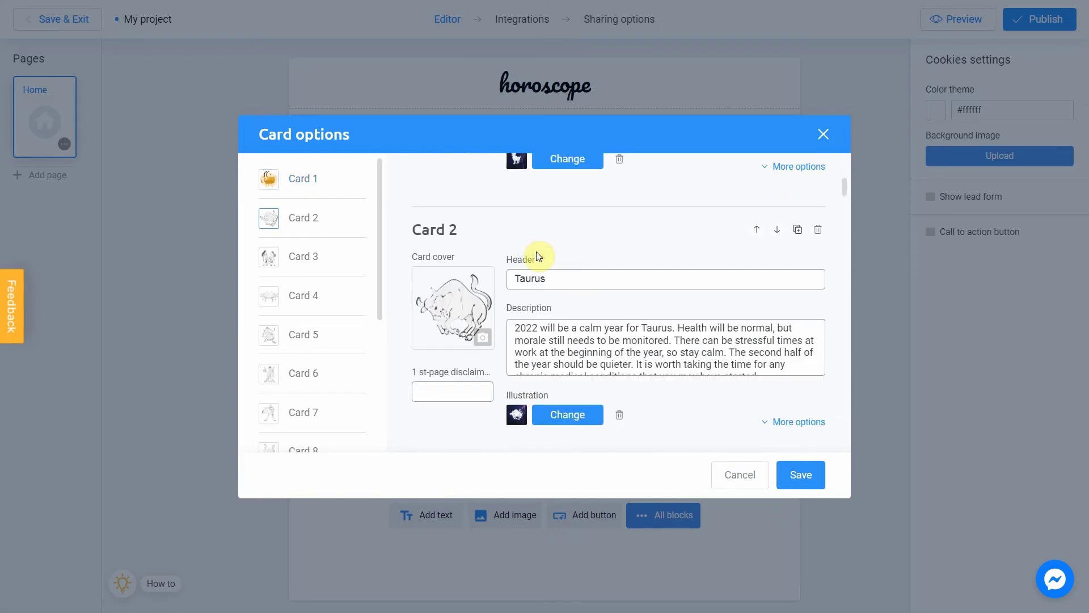
{"action": "scroll", "coordinate": [537, 255], "scroll_direction": "down", "scroll_amount": 4}
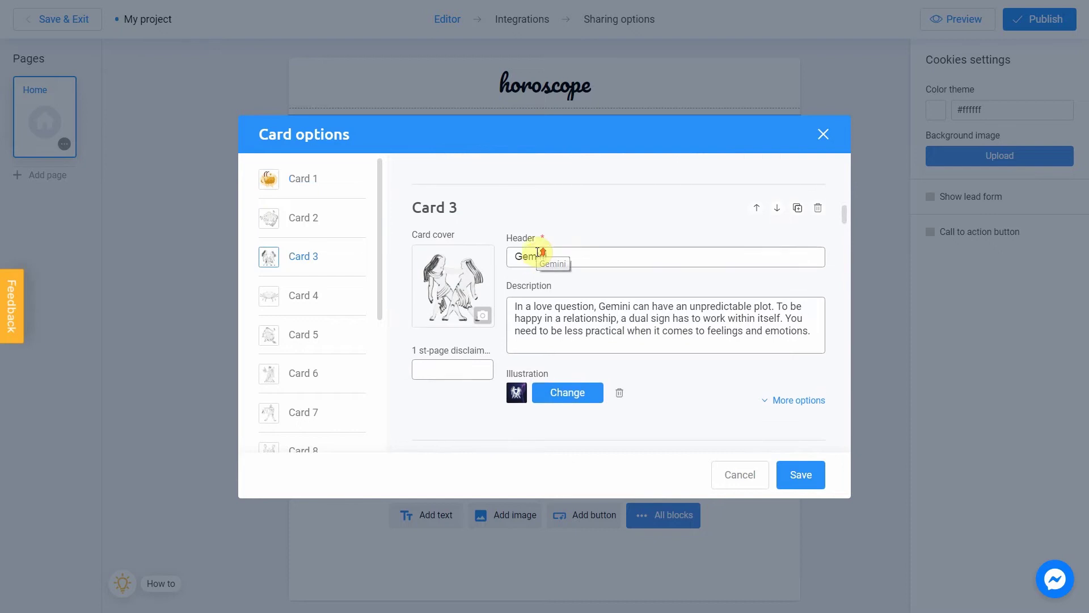
{"action": "scroll", "coordinate": [537, 253], "scroll_direction": "up", "scroll_amount": 8}
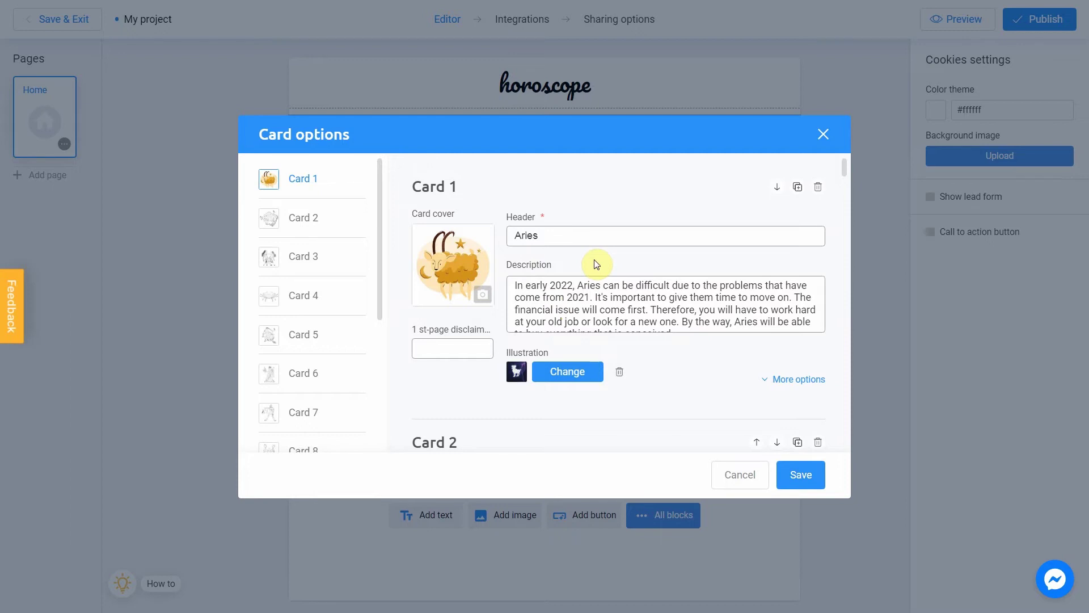
Search Unsplash for 'work' and place the desk-with-laptop photo as Aries's illustration
{"action": "left_click", "coordinate": [565, 372]}
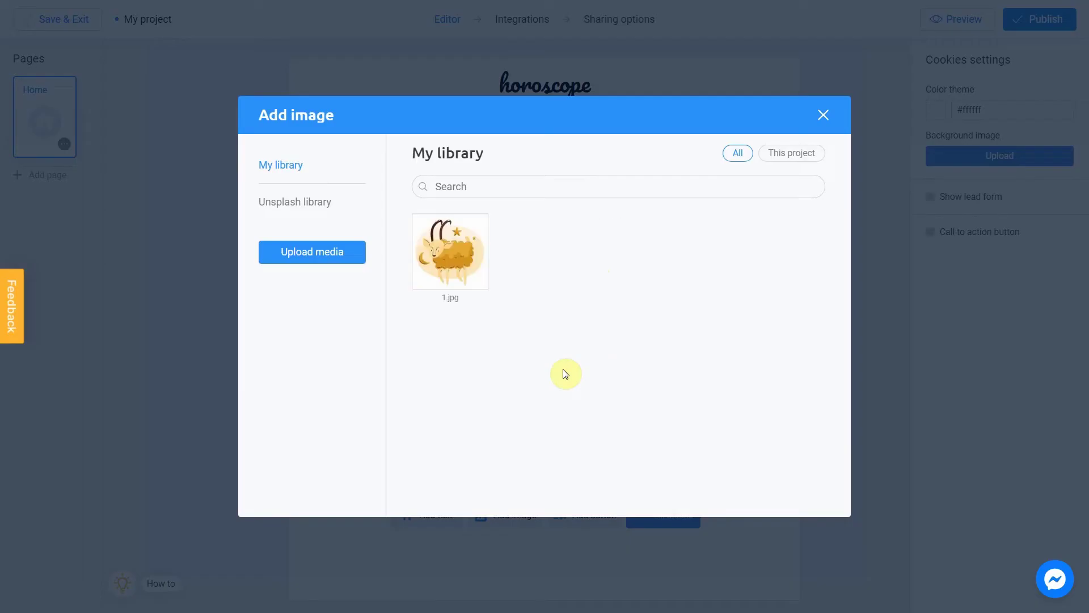
{"action": "left_click", "coordinate": [295, 201]}
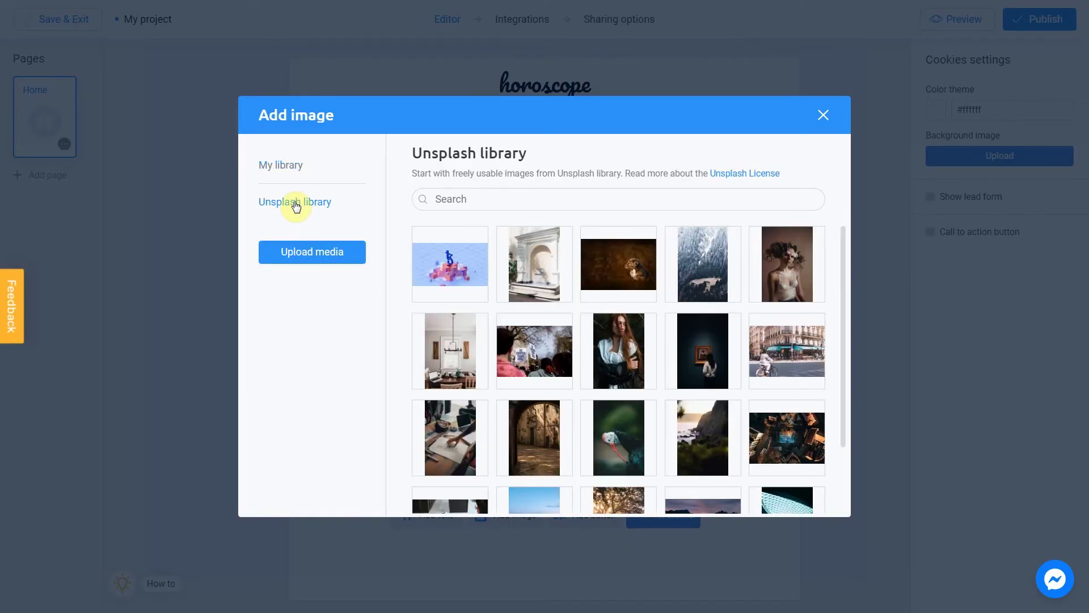
{"action": "left_click", "coordinate": [484, 200]}
{"action": "type", "text": "work"}
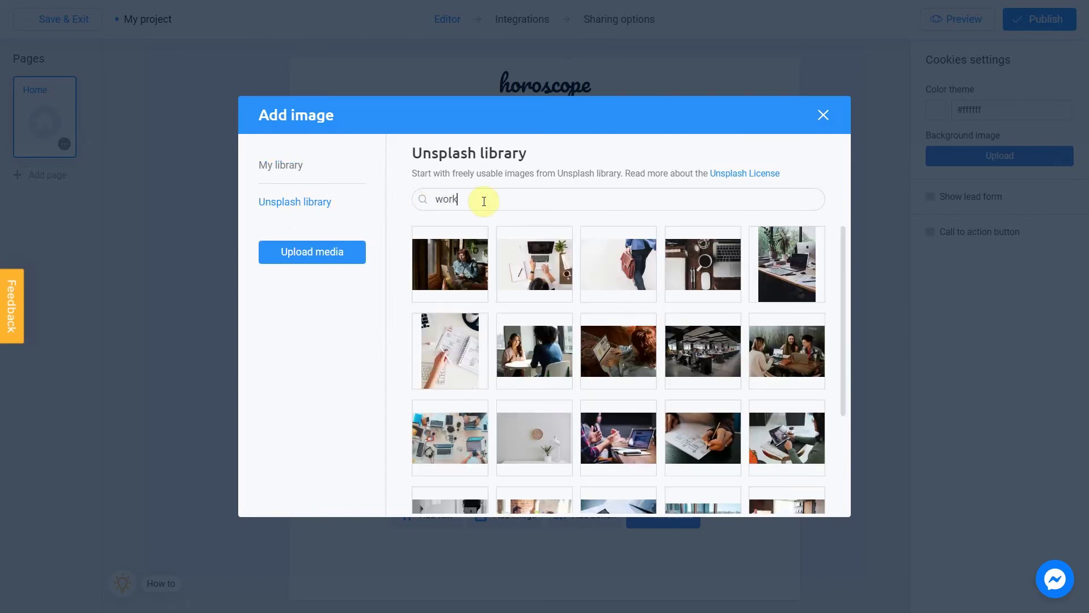
{"action": "mouse_move", "coordinate": [710, 255]}
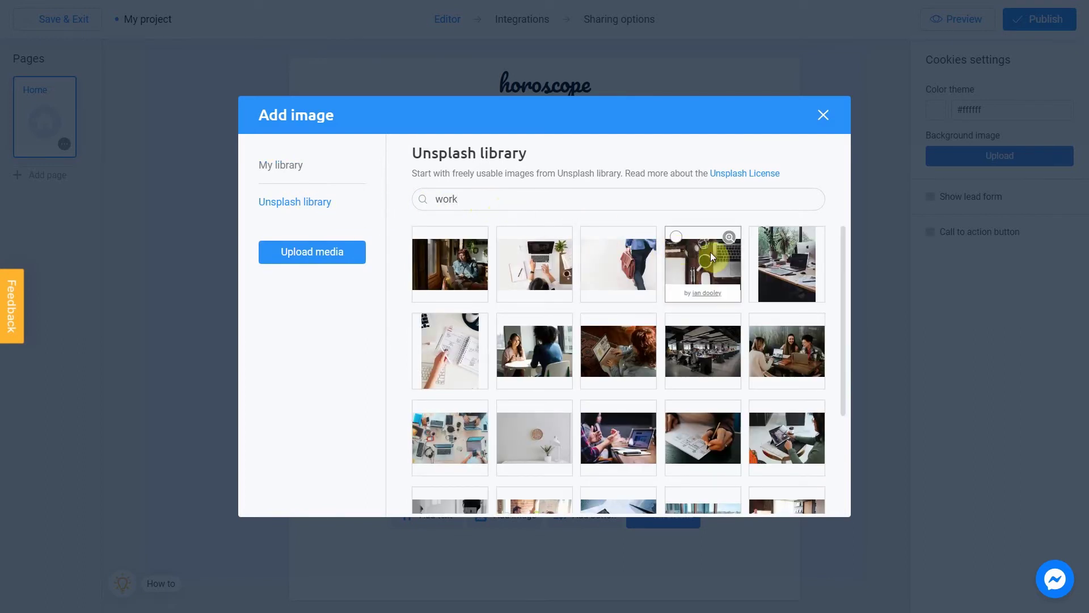
{"action": "left_click", "coordinate": [678, 239]}
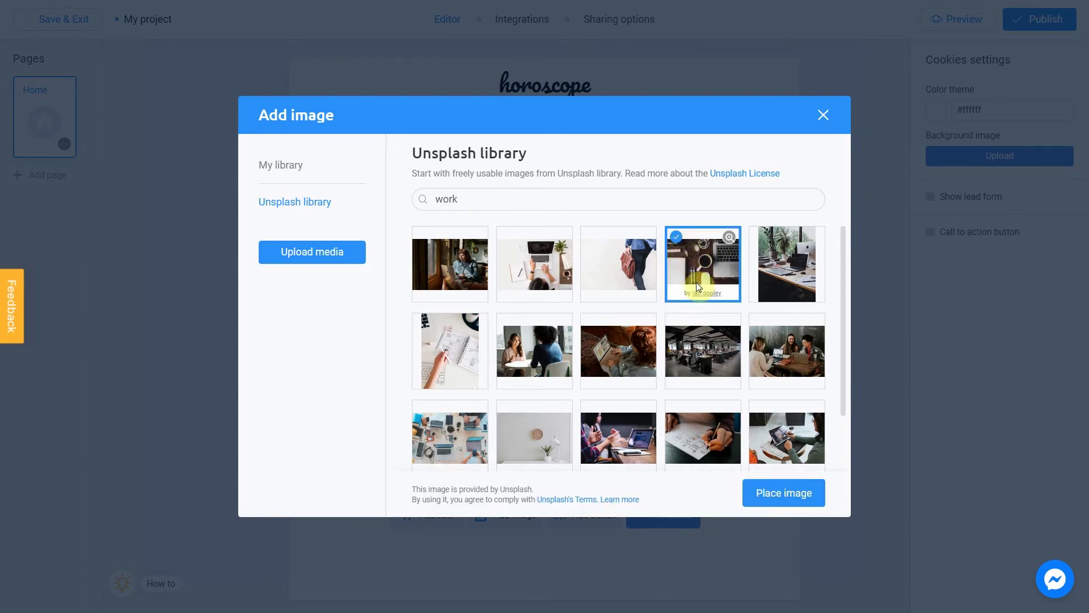
{"action": "left_click", "coordinate": [773, 491]}
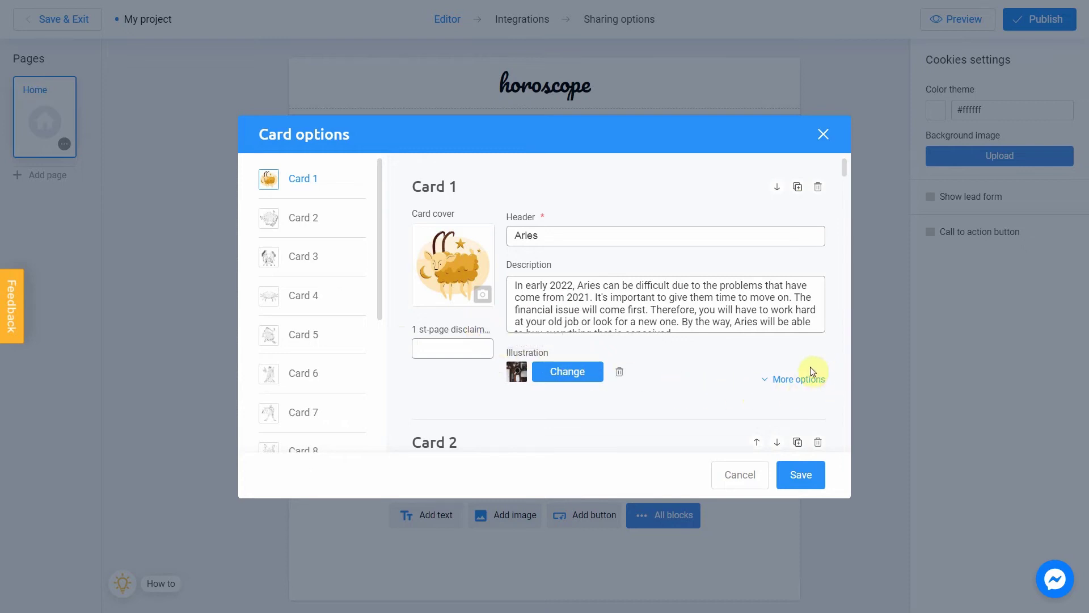
{"action": "left_click", "coordinate": [787, 380]}
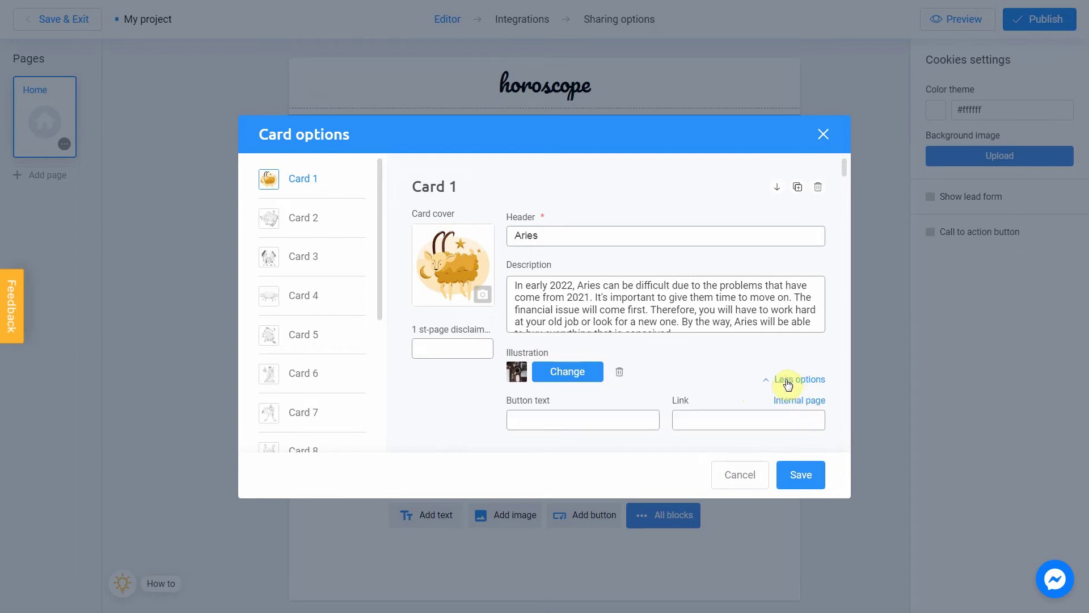
{"action": "left_click", "coordinate": [788, 380]}
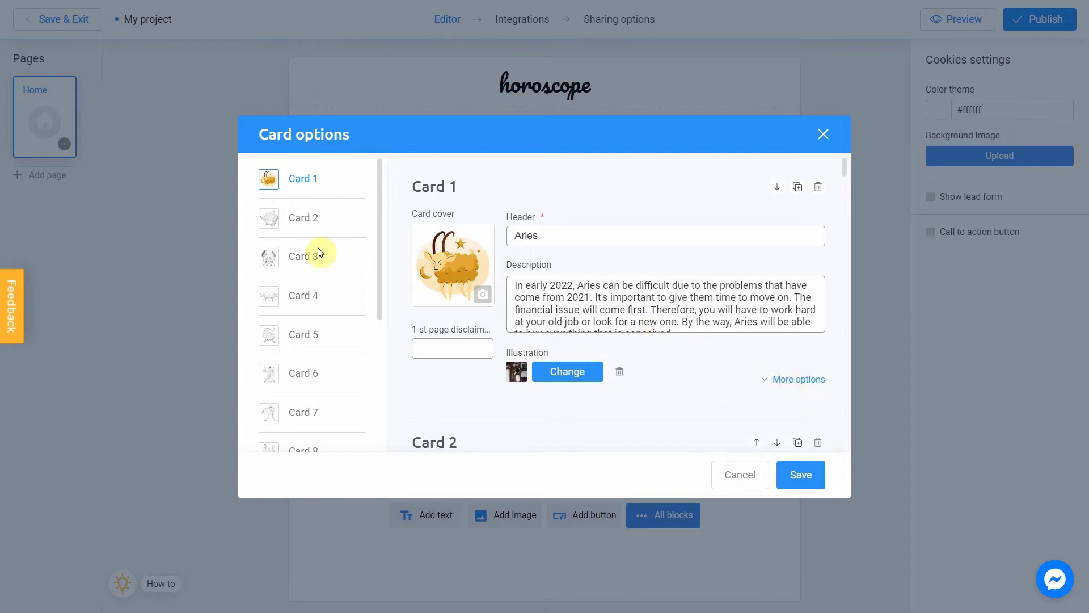
Upload the bull image 2.jpg and place it as the Taurus card cover
{"action": "left_click", "coordinate": [296, 221]}
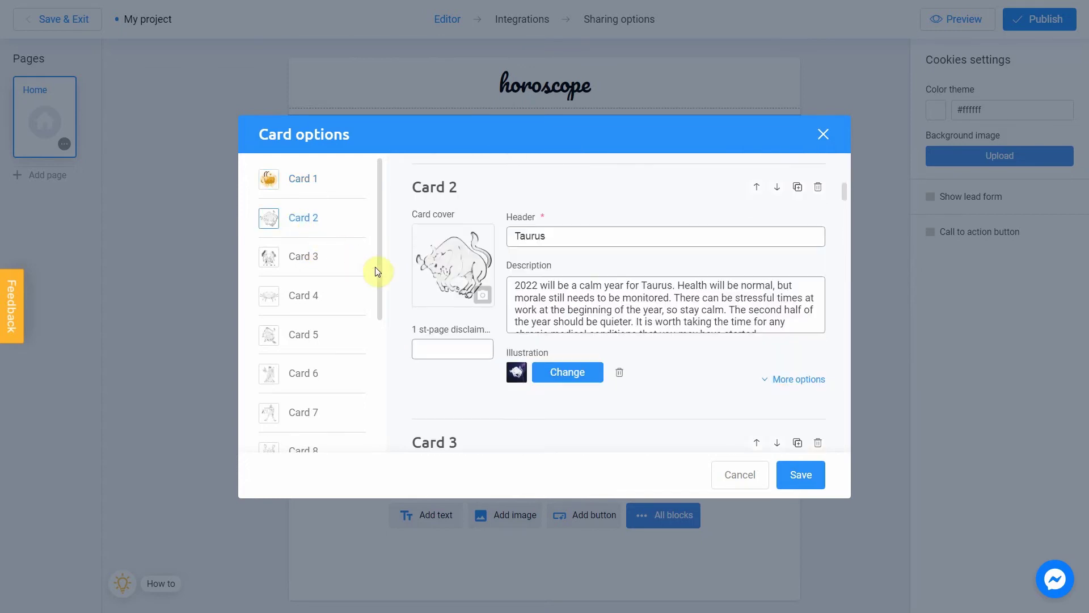
{"action": "left_click", "coordinate": [481, 297]}
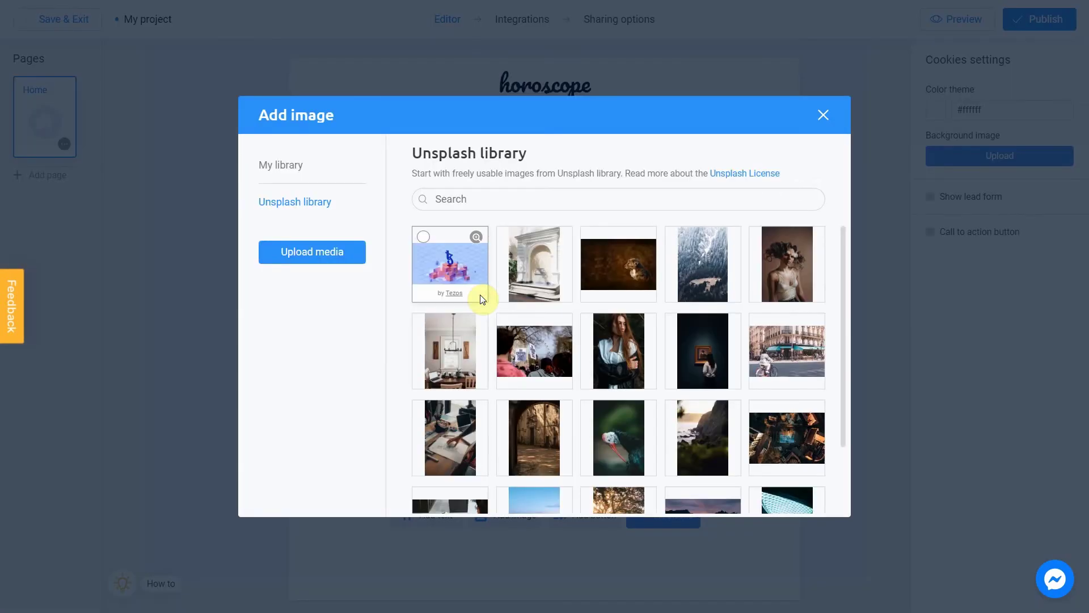
{"action": "left_click", "coordinate": [345, 254]}
{"action": "double_click", "coordinate": [267, 127]}
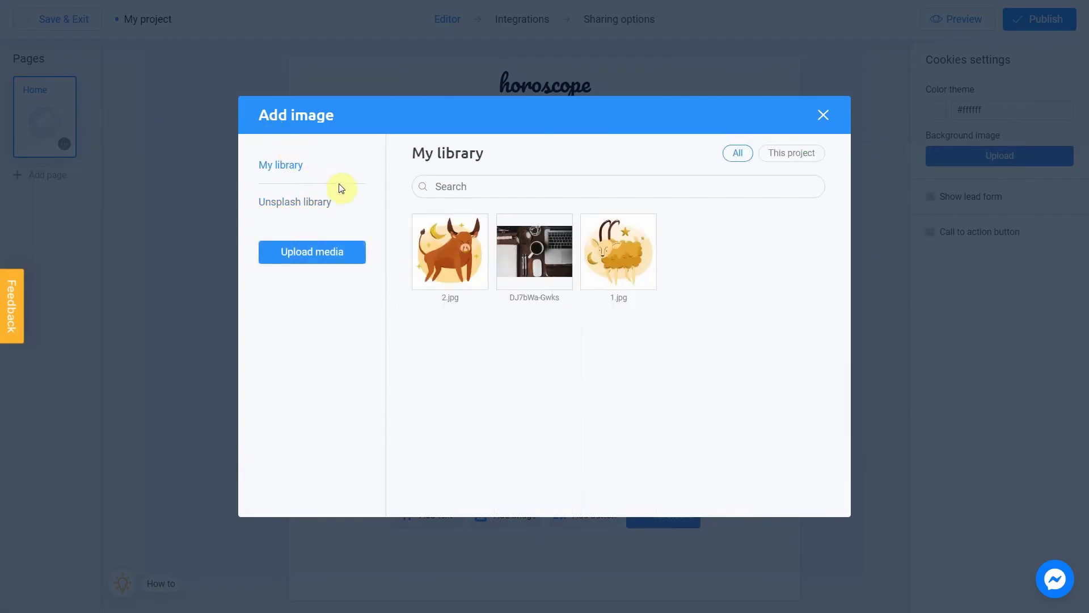
{"action": "left_click", "coordinate": [421, 230]}
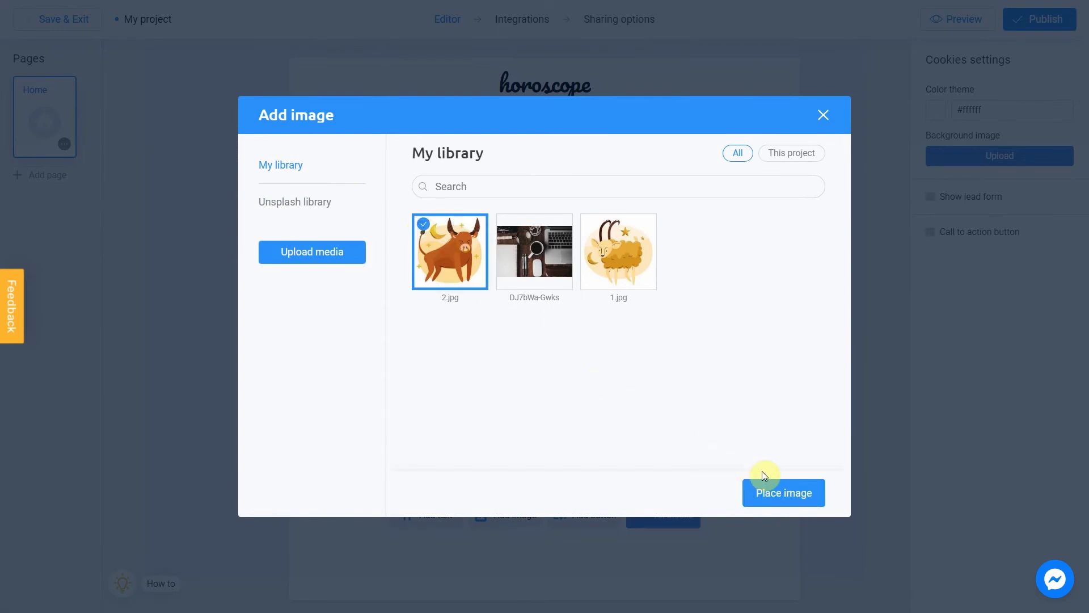
{"action": "left_click", "coordinate": [800, 496]}
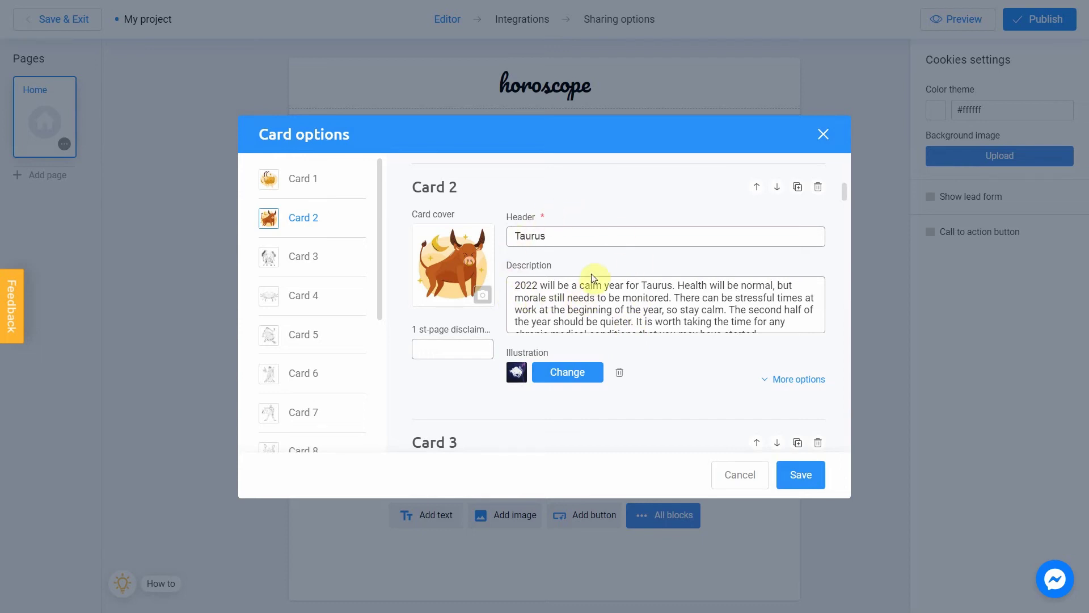
Search Unsplash for 'calm' and place the hand-in-water photo as Taurus's illustration
{"action": "left_click", "coordinate": [568, 372]}
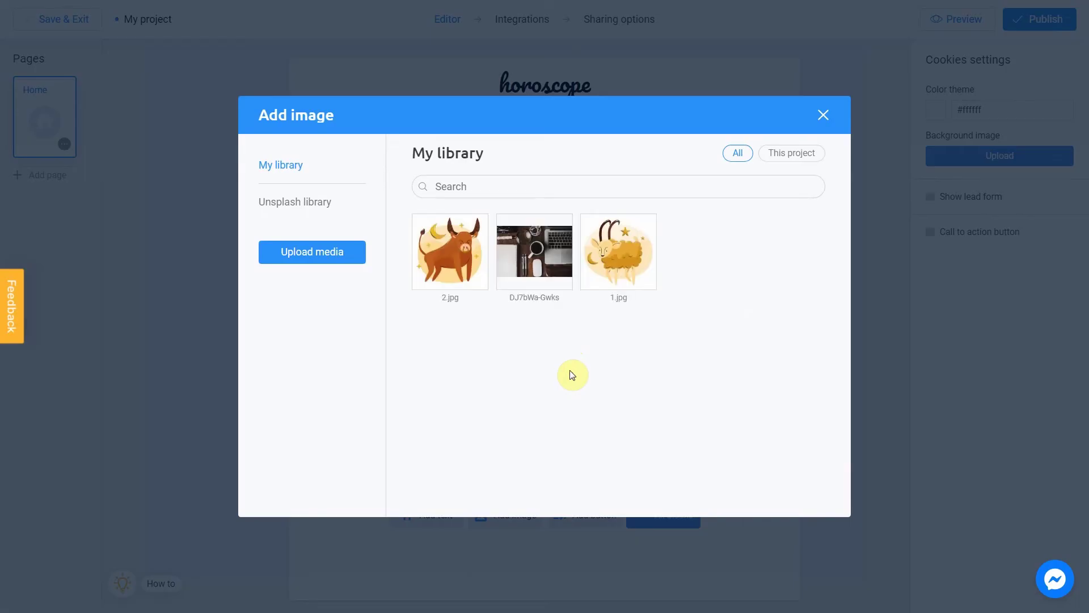
{"action": "left_click", "coordinate": [314, 209]}
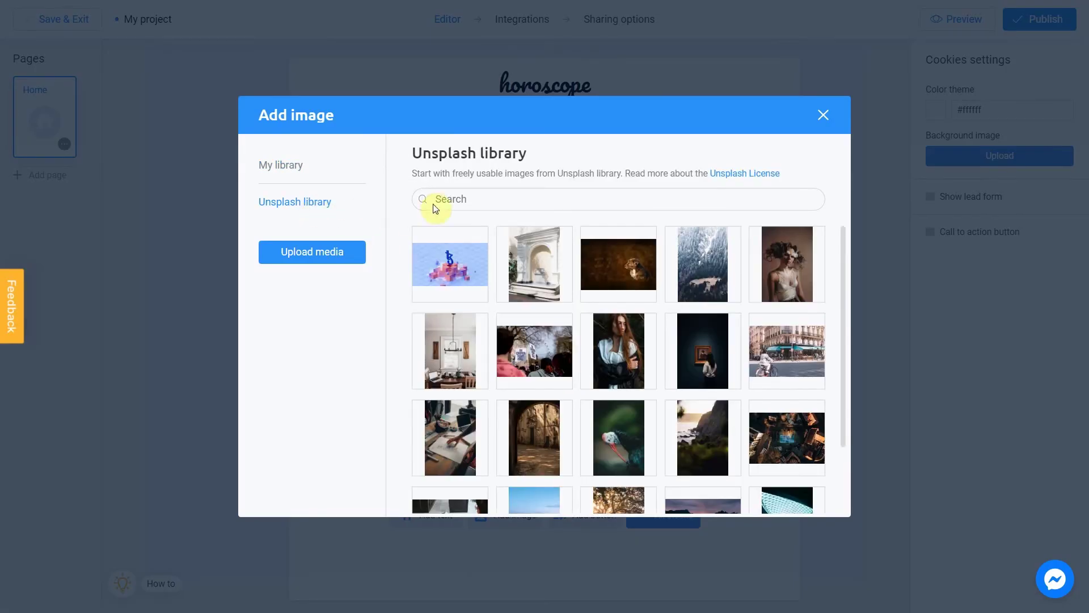
{"action": "left_click", "coordinate": [464, 199]}
{"action": "type", "text": "calm"}
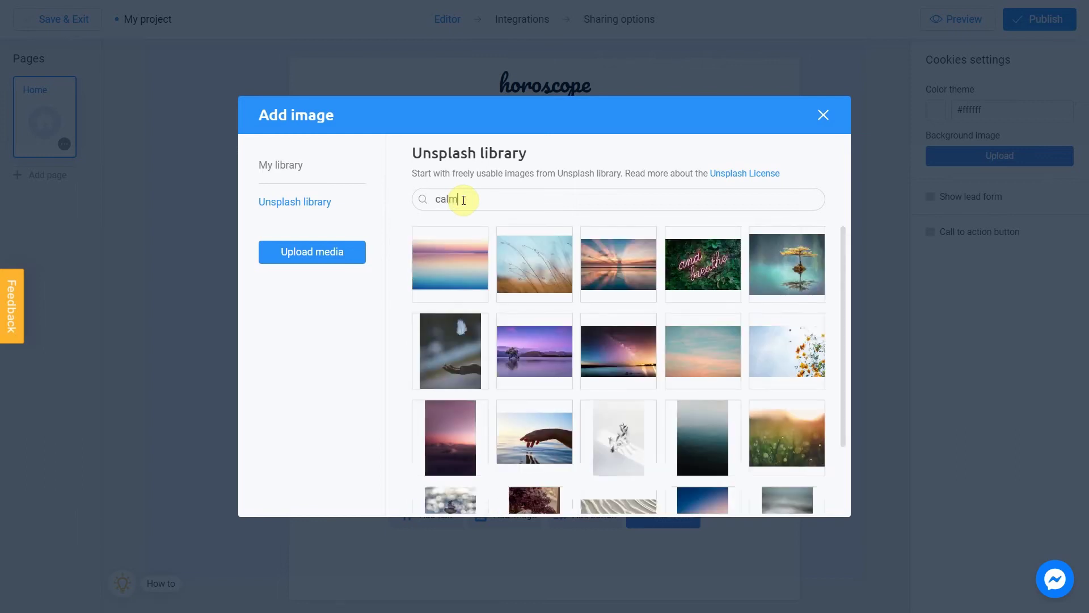
{"action": "left_click", "coordinate": [509, 415]}
{"action": "left_click", "coordinate": [785, 492]}
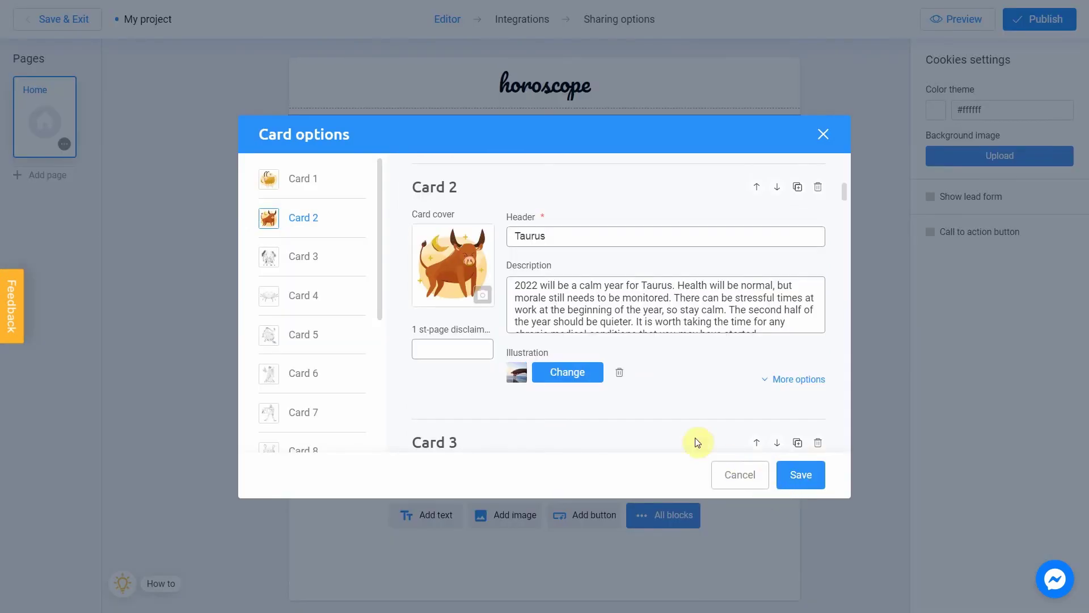
Upload the twins image 3.jpg and place it as the Gemini card cover
{"action": "left_click", "coordinate": [304, 253]}
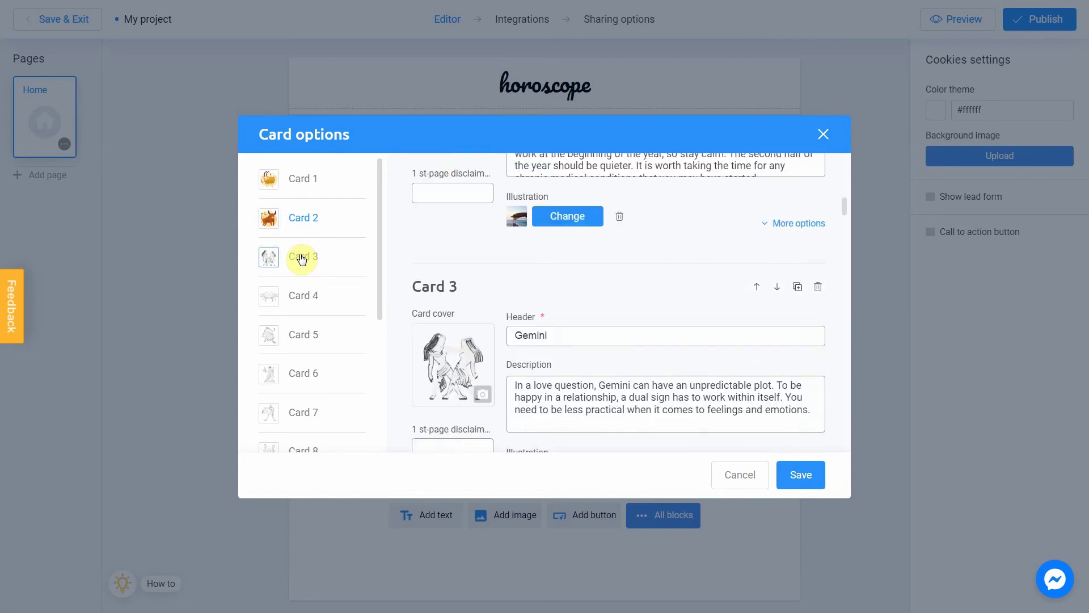
{"action": "left_click", "coordinate": [482, 293]}
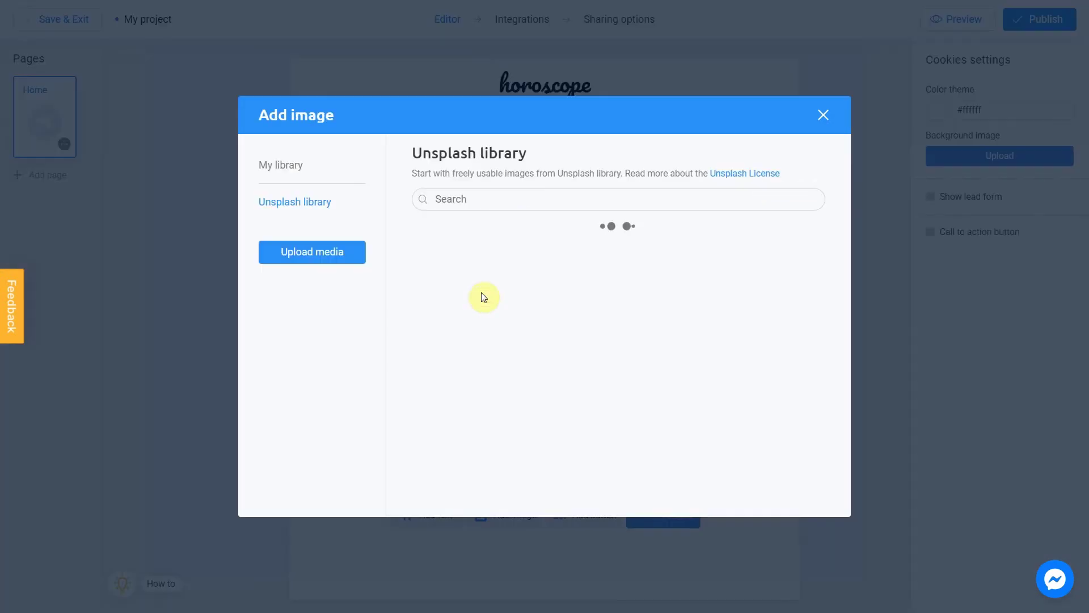
{"action": "left_click", "coordinate": [352, 255]}
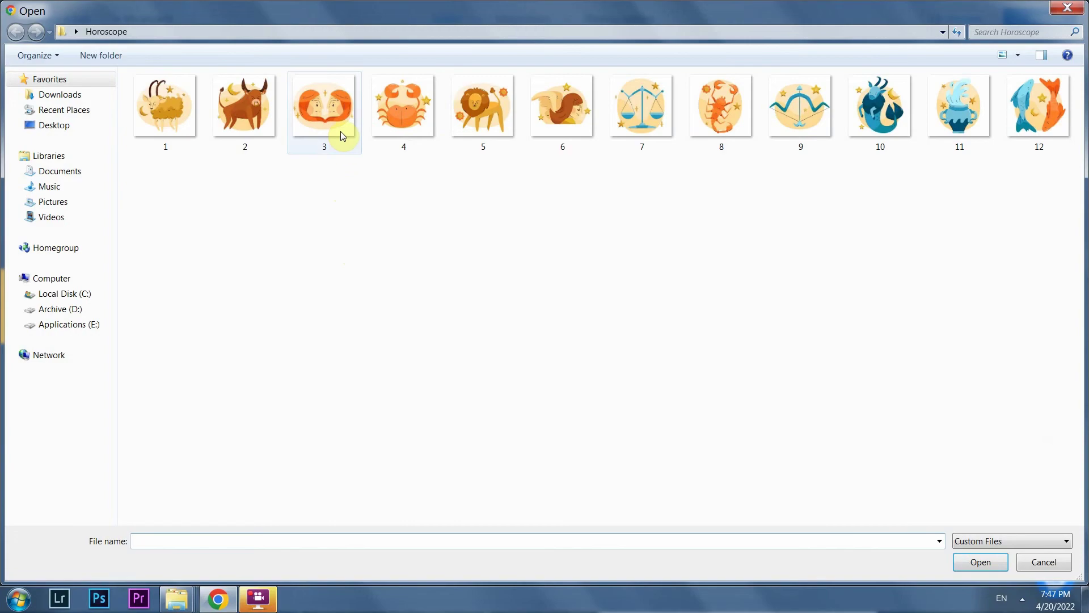
{"action": "double_click", "coordinate": [341, 135]}
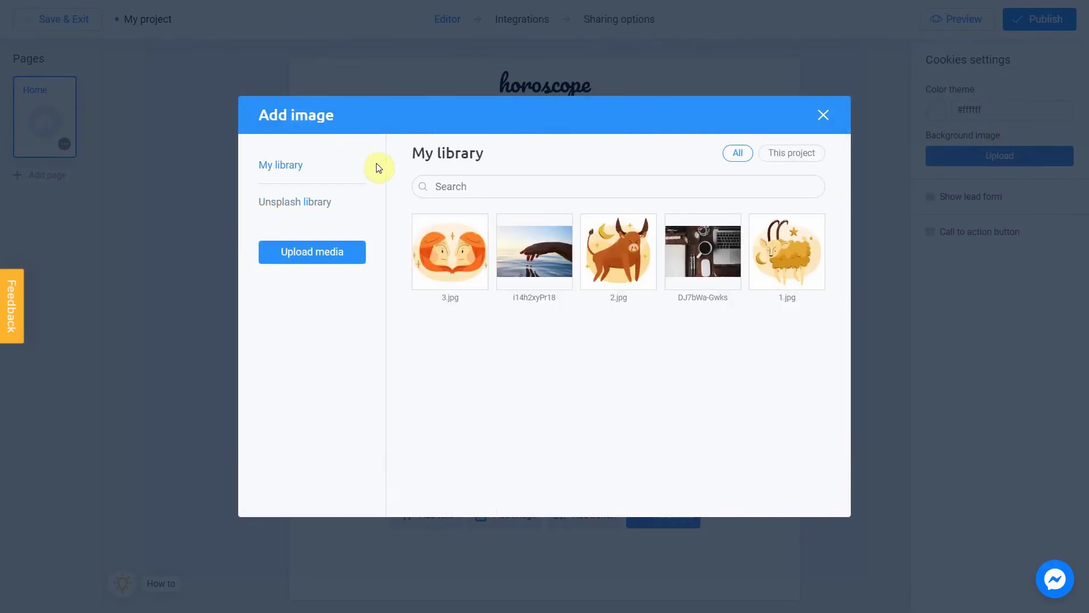
{"action": "left_click", "coordinate": [422, 224]}
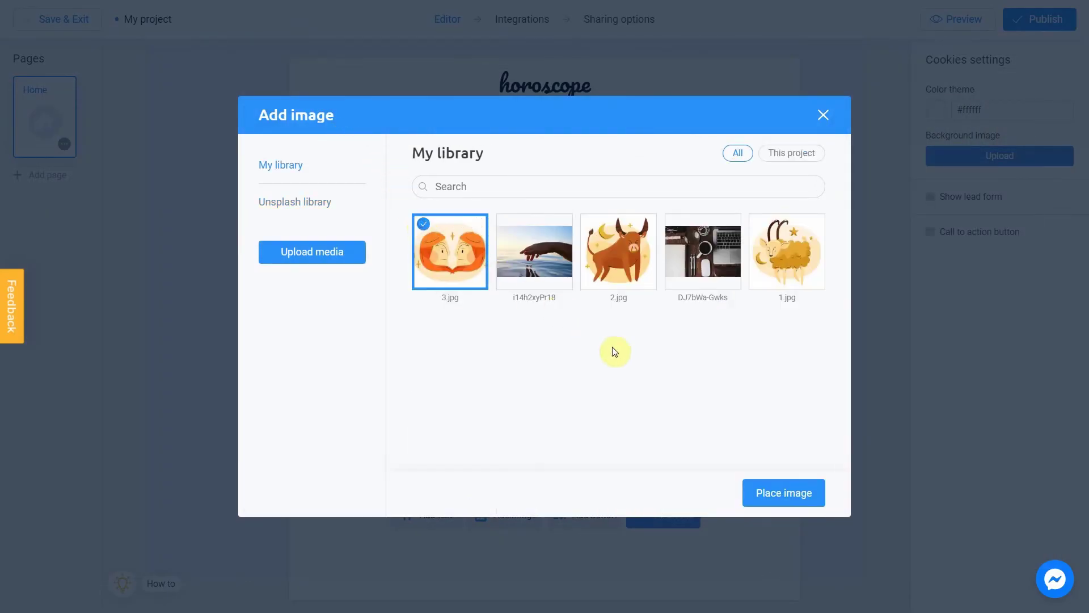
{"action": "left_click", "coordinate": [779, 491]}
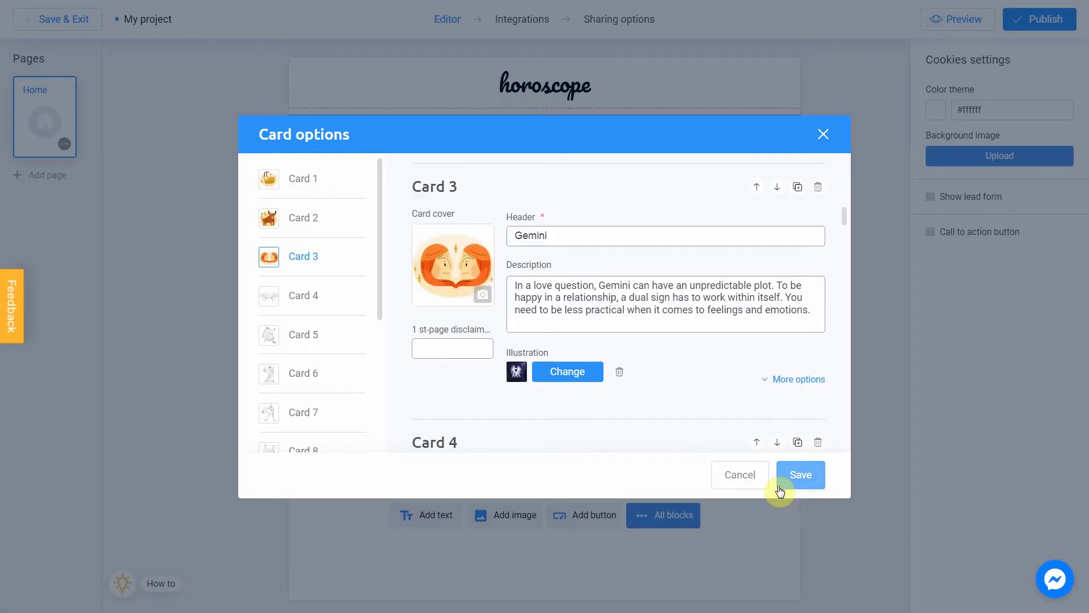
Search Unsplash for 'love' and place the couple-in-landscape photo as Gemini's illustration
{"action": "left_click", "coordinate": [568, 372]}
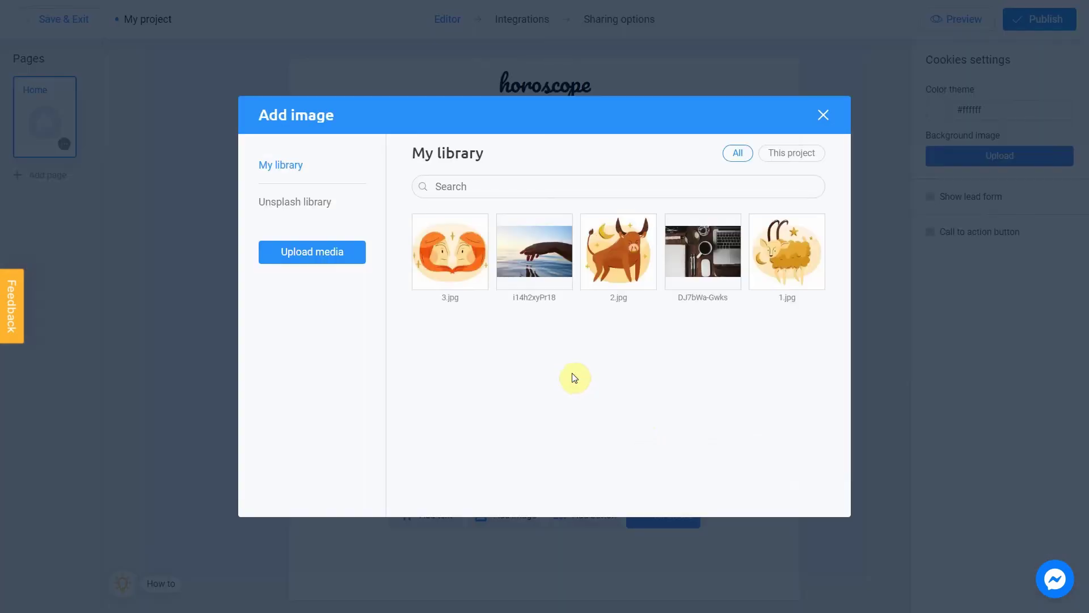
{"action": "left_click", "coordinate": [324, 211]}
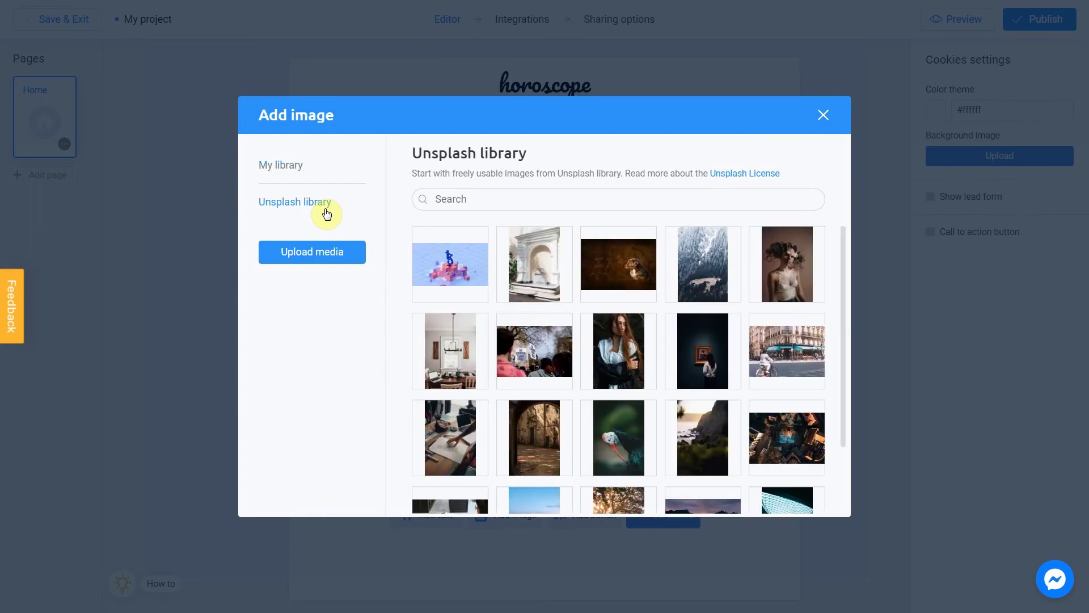
{"action": "left_click", "coordinate": [440, 199]}
{"action": "type", "text": "love"}
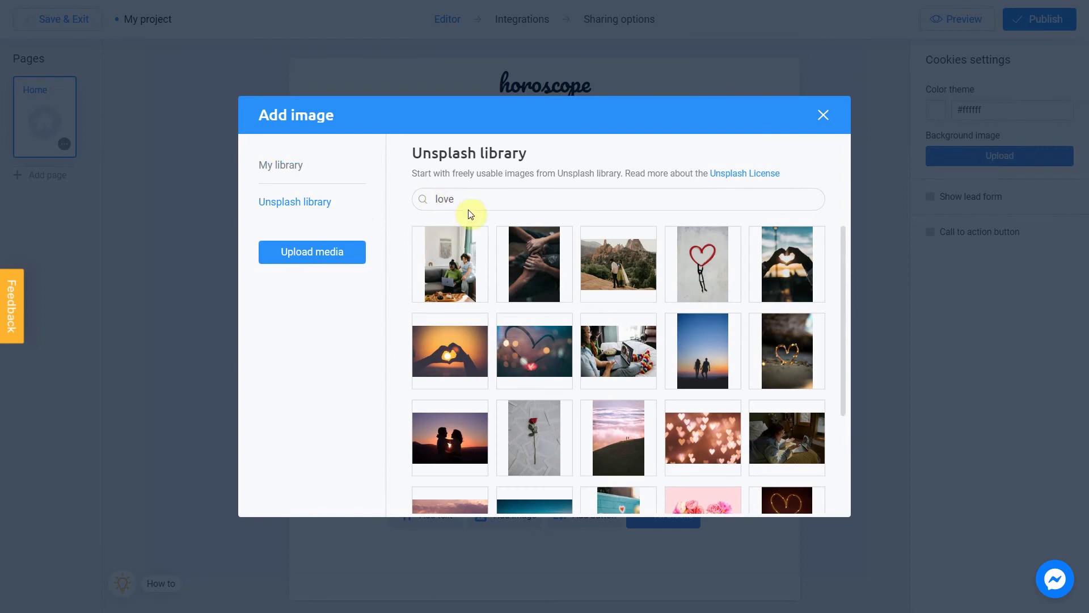
{"action": "left_click", "coordinate": [591, 242]}
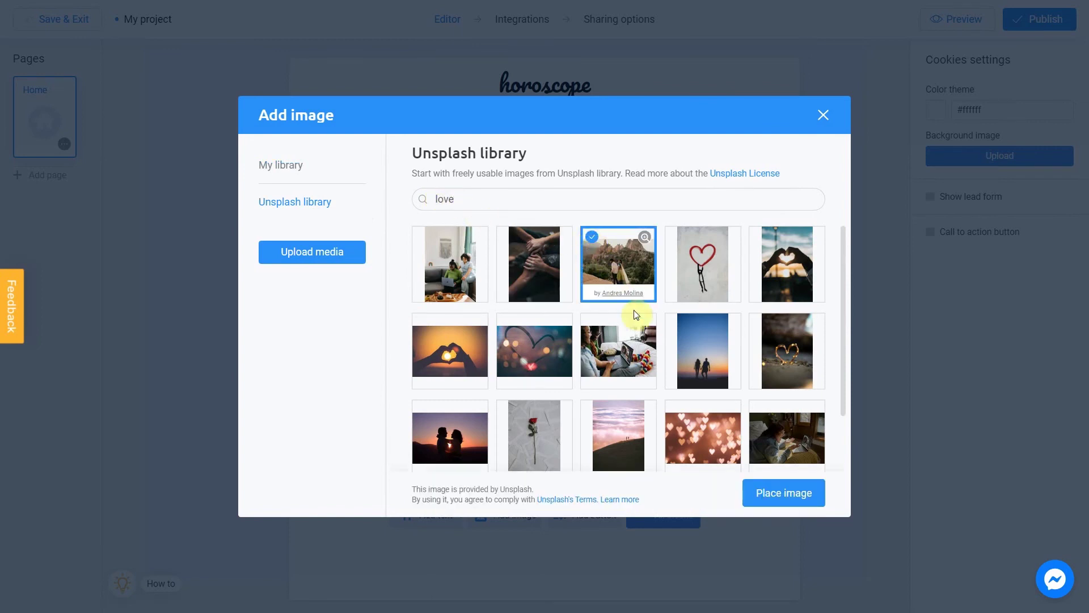
{"action": "left_click", "coordinate": [768, 491]}
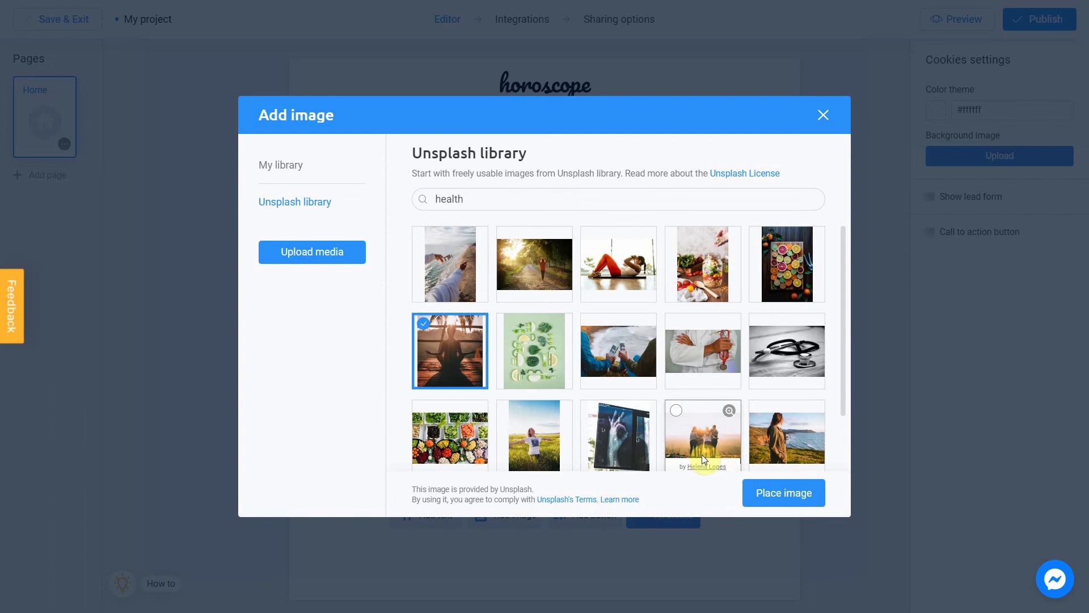
Place the meditation photo from the 'health' search as Card 12 (Pisces)'s illustration
{"action": "left_click", "coordinate": [768, 494]}
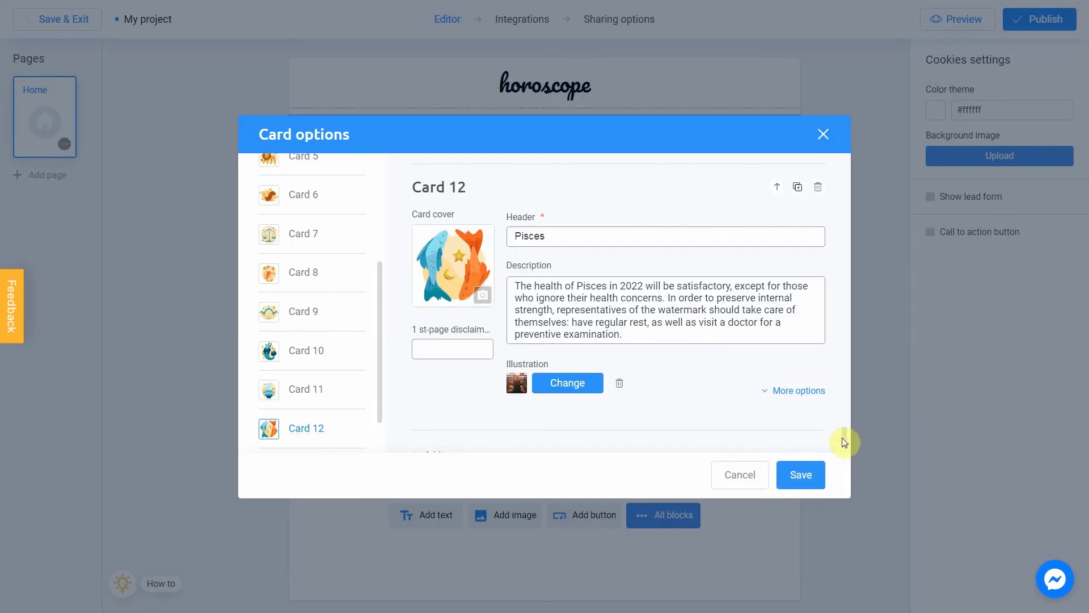
{"action": "left_click_drag", "start_coordinate": [844, 440], "coordinate": [840, 318]}
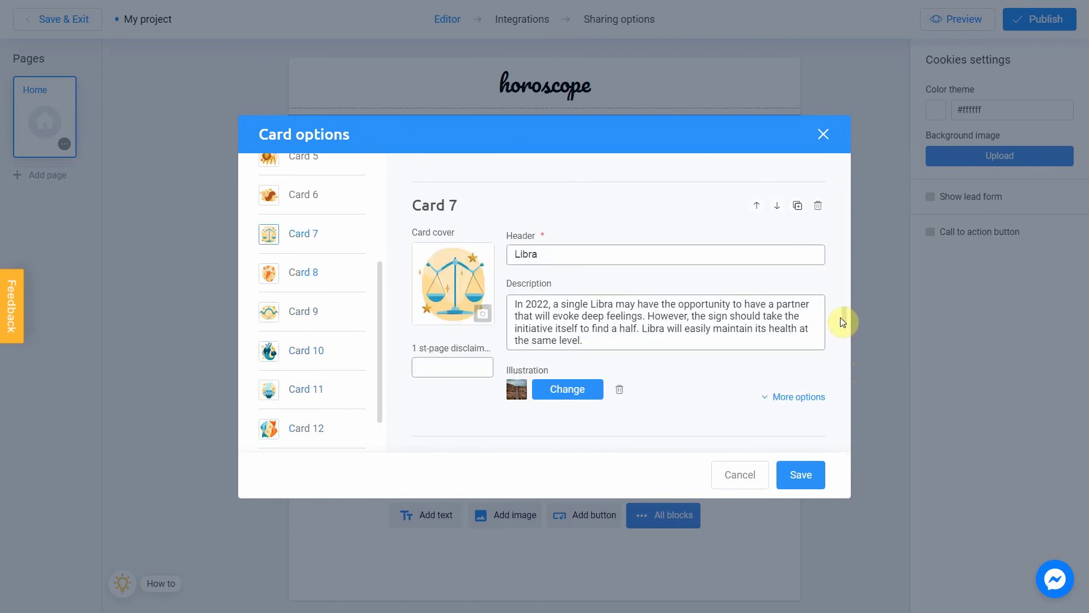
Save the twelve card changes and preview the horoscope page in phone layout
{"action": "left_click", "coordinate": [808, 481]}
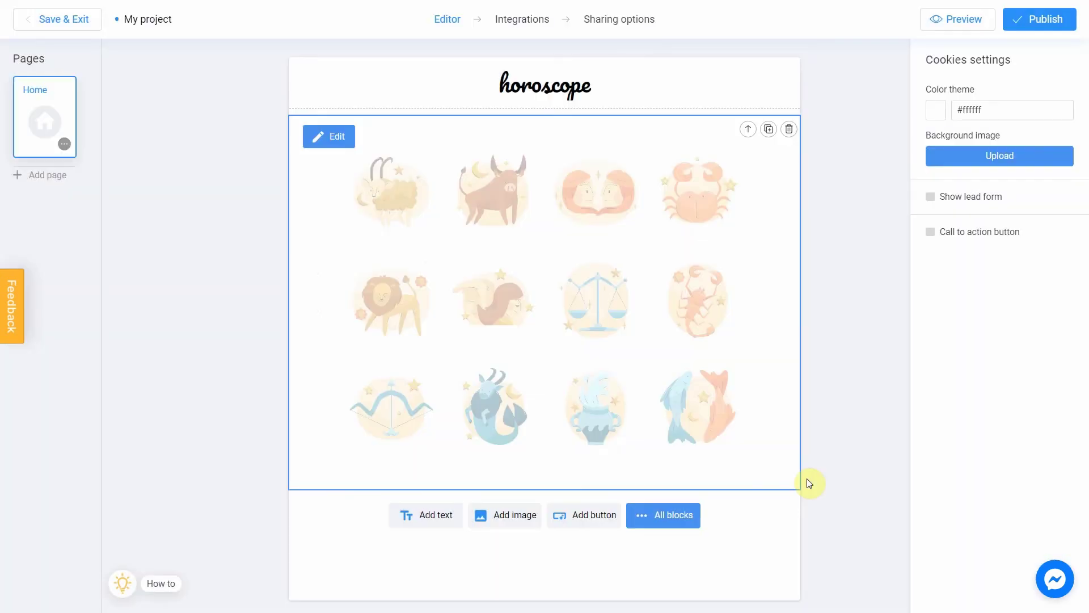
{"action": "left_click", "coordinate": [963, 22]}
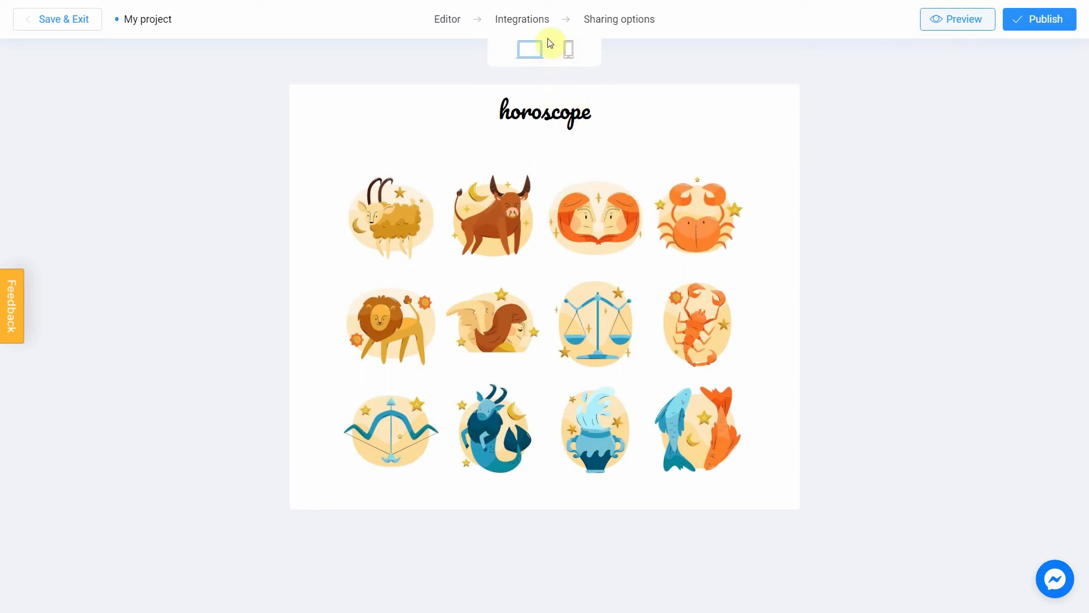
{"action": "left_click", "coordinate": [568, 54]}
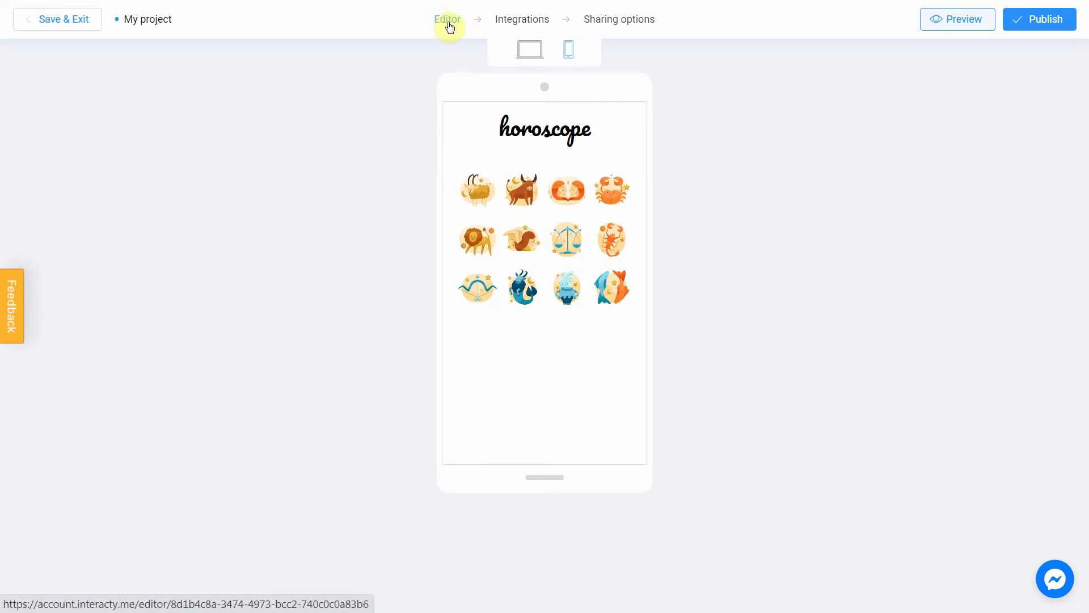
Rename the project to 'Horoscope', publish it, and select its direct project URL
{"action": "left_click_drag", "start_coordinate": [192, 21], "coordinate": [124, 27]}
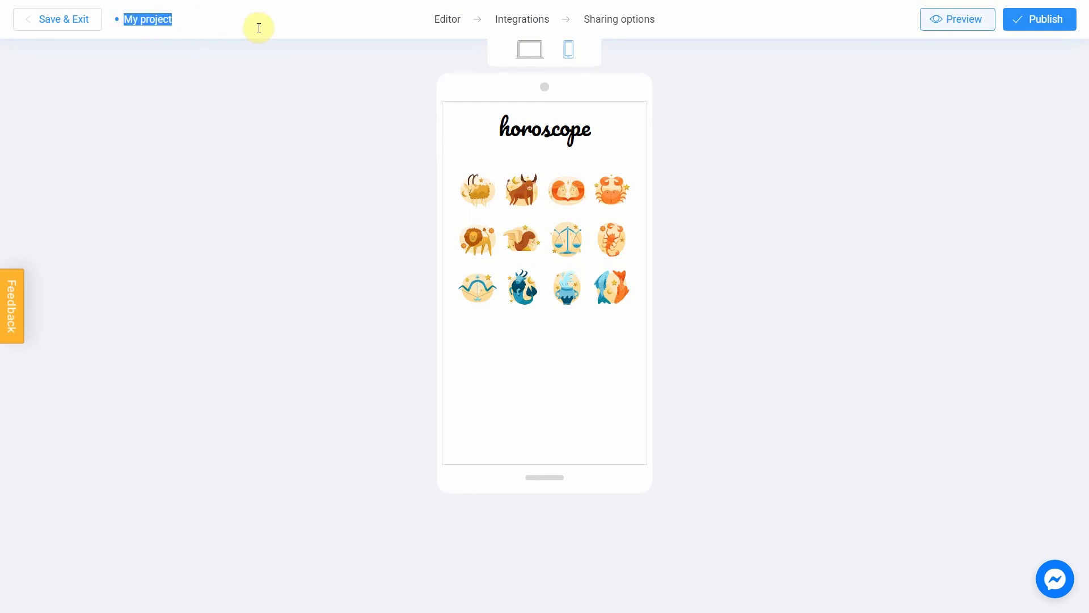
{"action": "type", "text": "Horoscope"}
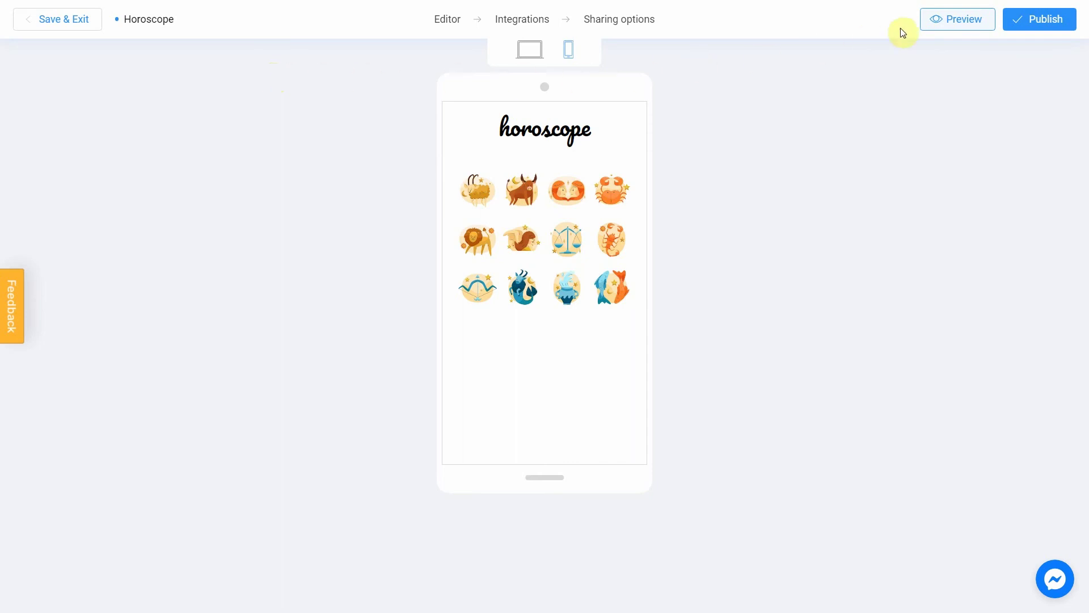
{"action": "left_click", "coordinate": [1037, 21]}
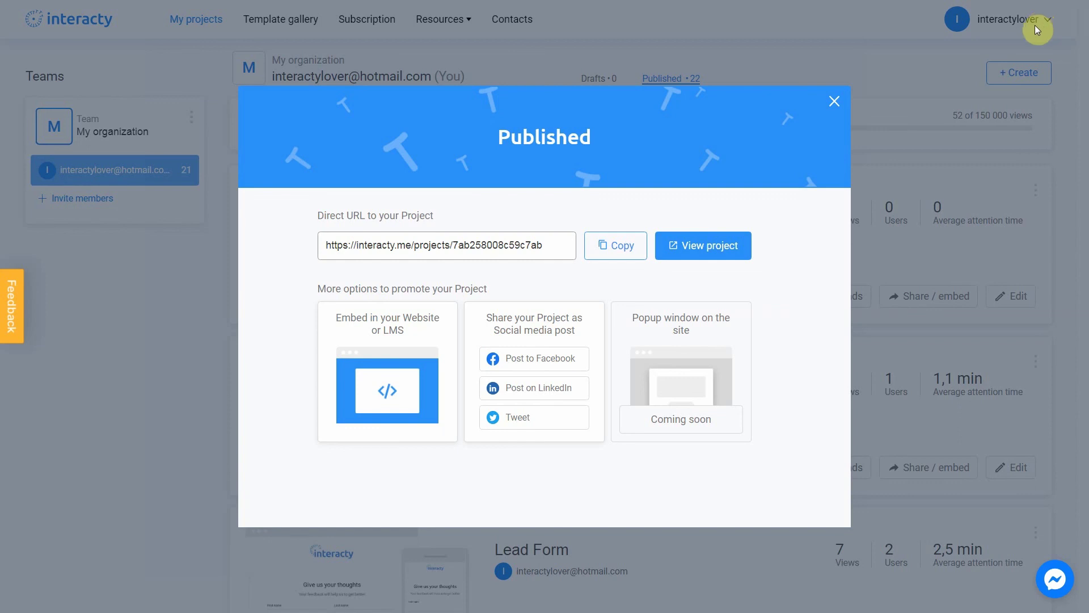
{"action": "left_click_drag", "start_coordinate": [554, 244], "coordinate": [318, 249]}
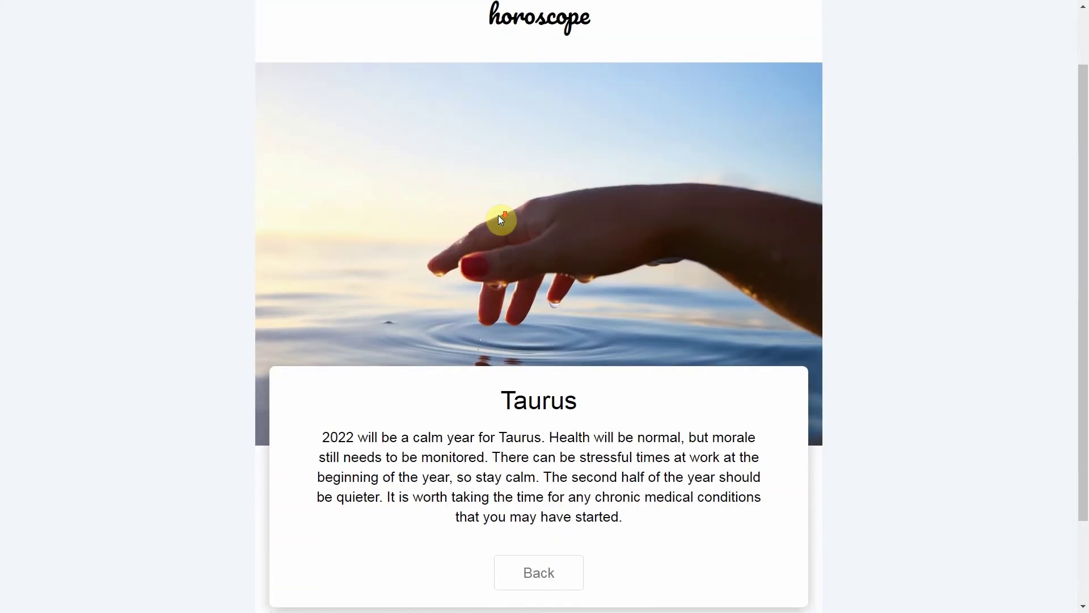
Go back from the Taurus card to the zodiac grid and scroll down toward Pisces
{"action": "left_click", "coordinate": [536, 572]}
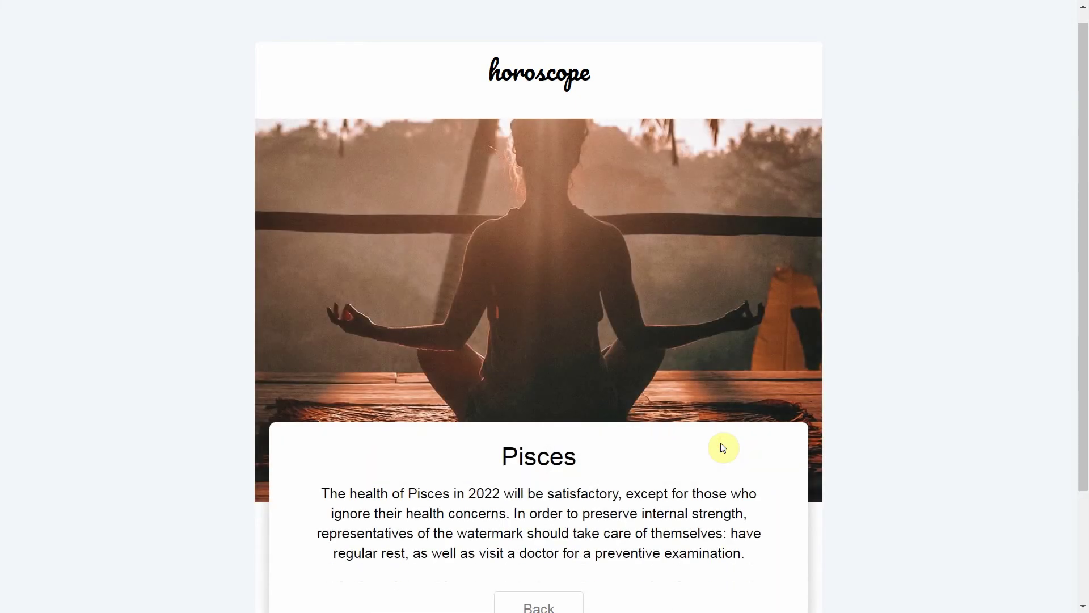
{"action": "scroll", "coordinate": [723, 448], "scroll_direction": "down", "scroll_amount": 1}
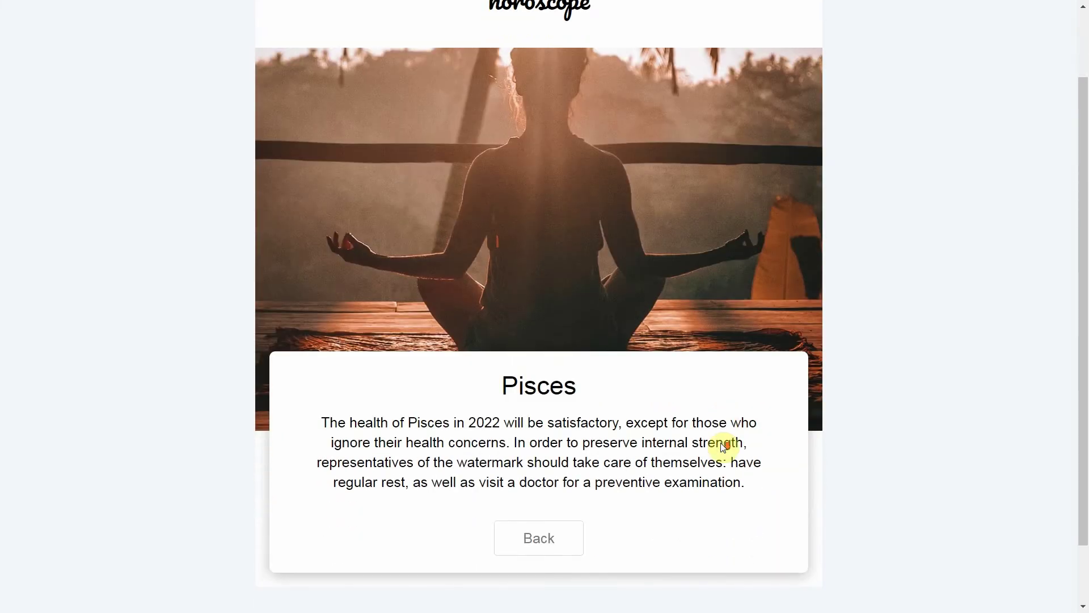